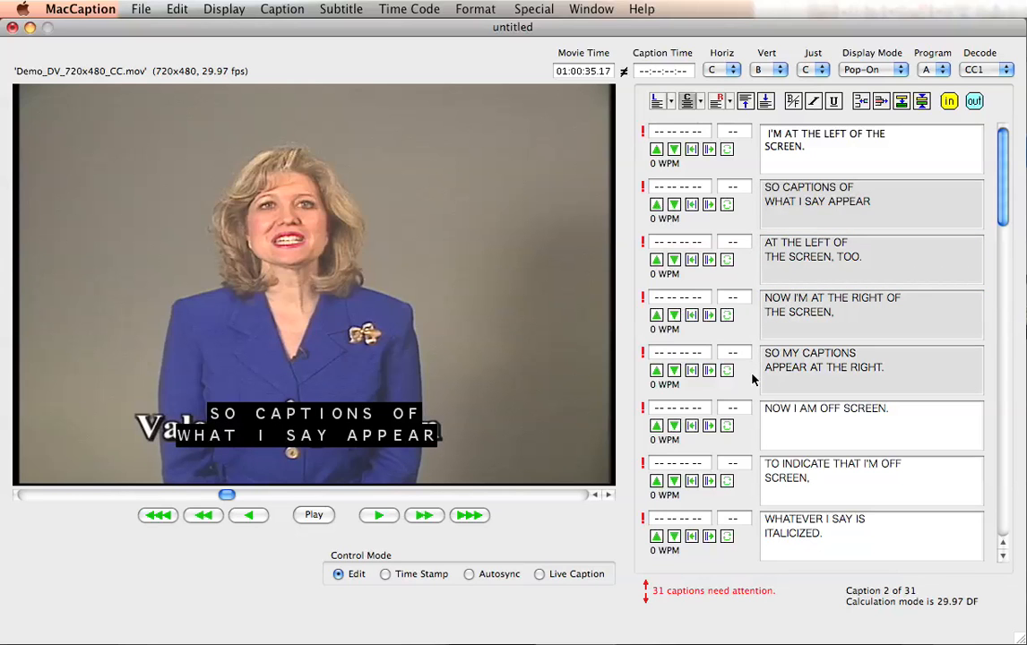
- Align captions 2 through 6 to the top of the video frame
{"action": "left_click", "coordinate": [755, 199]}
{"action": "left_click_drag", "start_coordinate": [755, 199], "coordinate": [755, 251]}
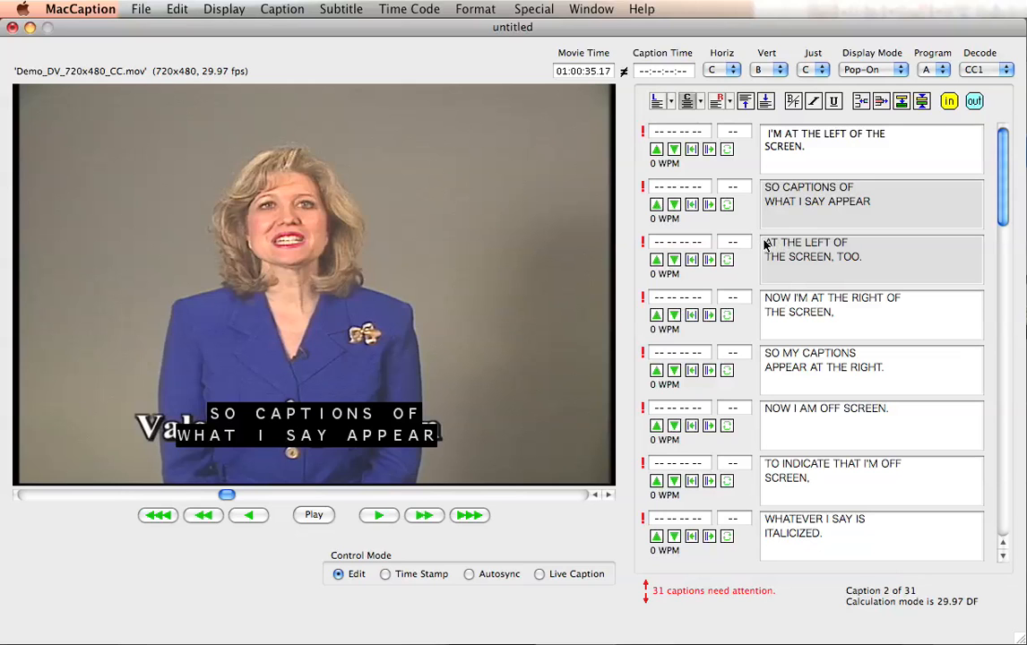
{"action": "left_click", "coordinate": [754, 310], "text": "shift"}
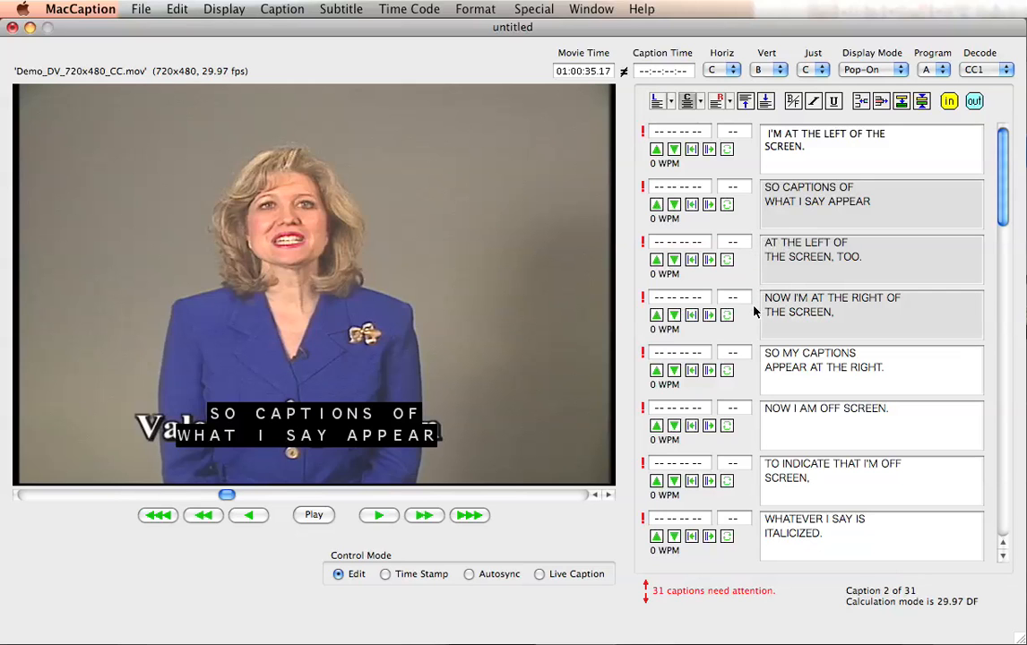
{"action": "left_click", "coordinate": [756, 367], "text": "shift"}
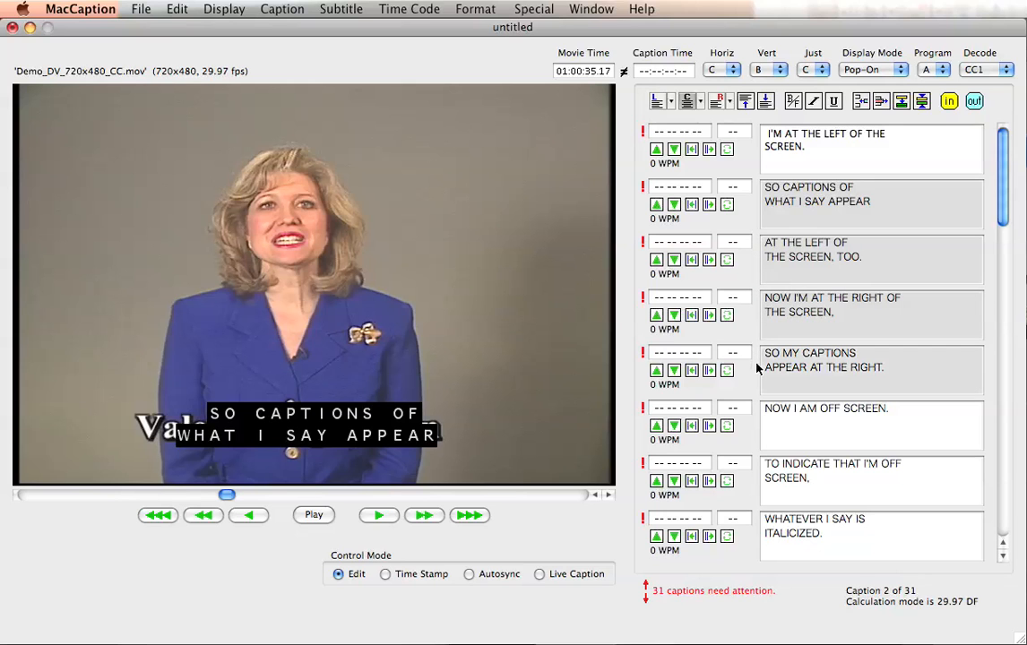
{"action": "left_click", "coordinate": [757, 423], "text": "shift"}
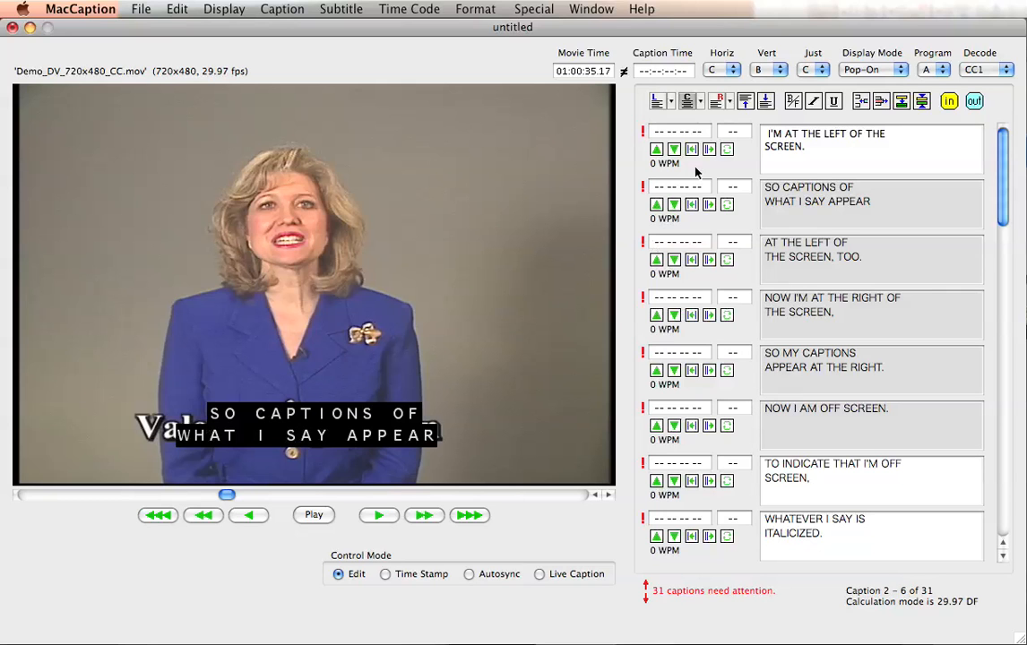
{"action": "left_click", "coordinate": [744, 103]}
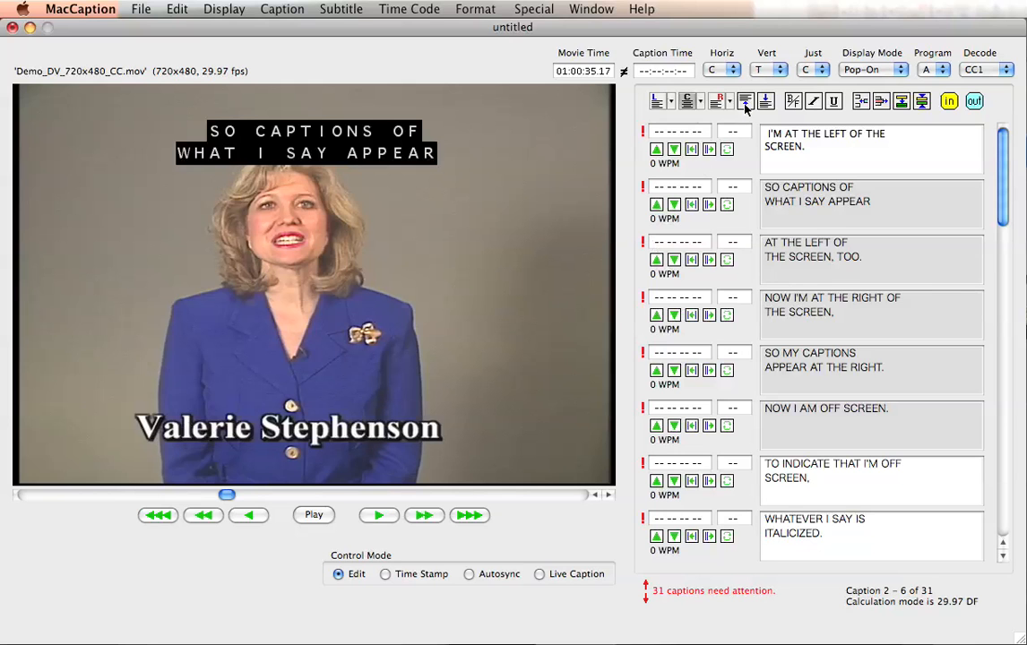
- Step through captions 2 to 6 and back to check their vertical placement in the video preview
{"action": "key", "text": "Down"}
{"action": "key", "text": "Down"}
{"action": "key", "text": "Down"}
{"action": "key", "text": "Down"}
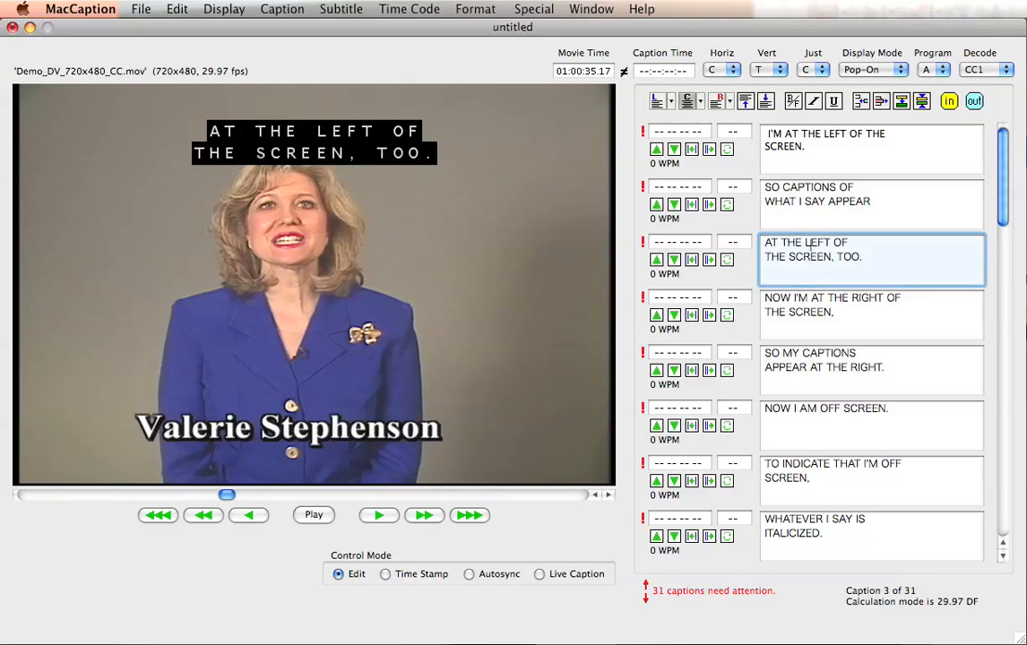
{"action": "key", "text": "Up"}
{"action": "key", "text": "Up"}
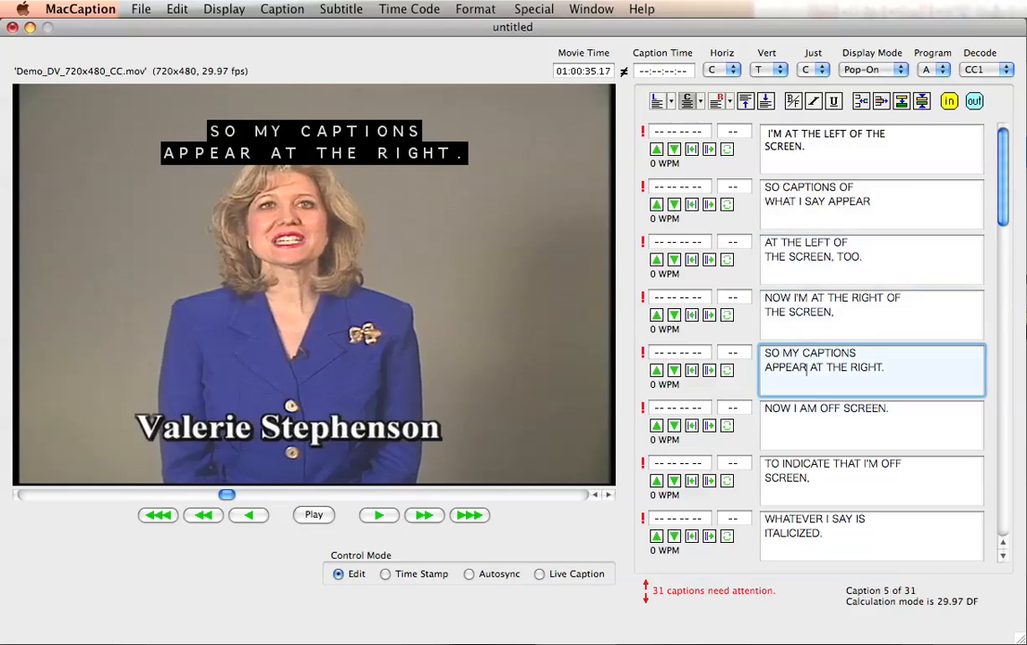
{"action": "key", "text": "Up"}
{"action": "key", "text": "Up"}
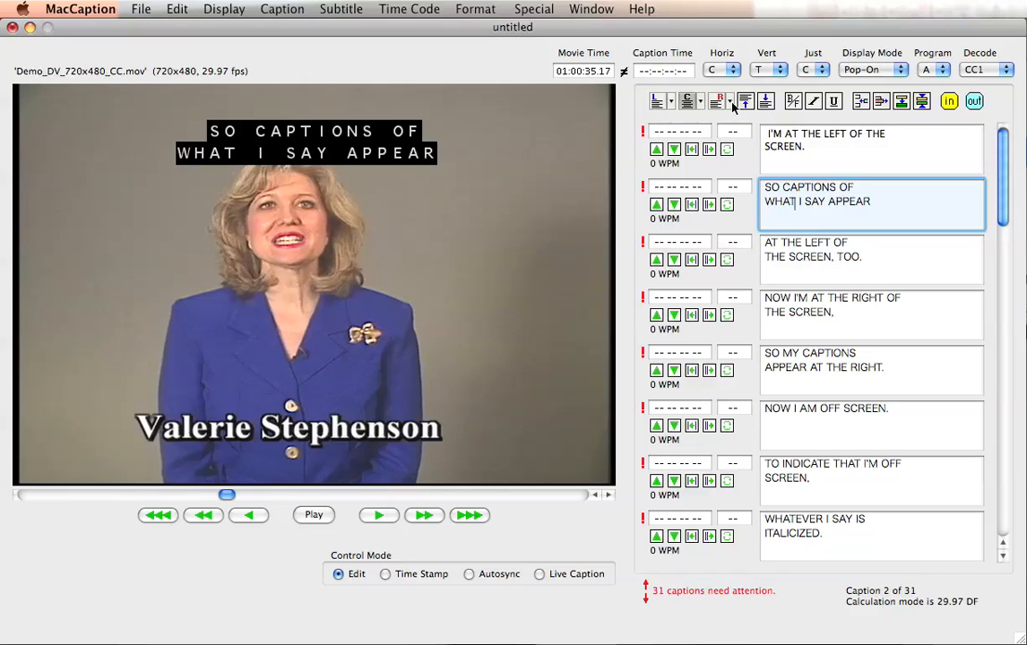
{"action": "left_click", "coordinate": [751, 197]}
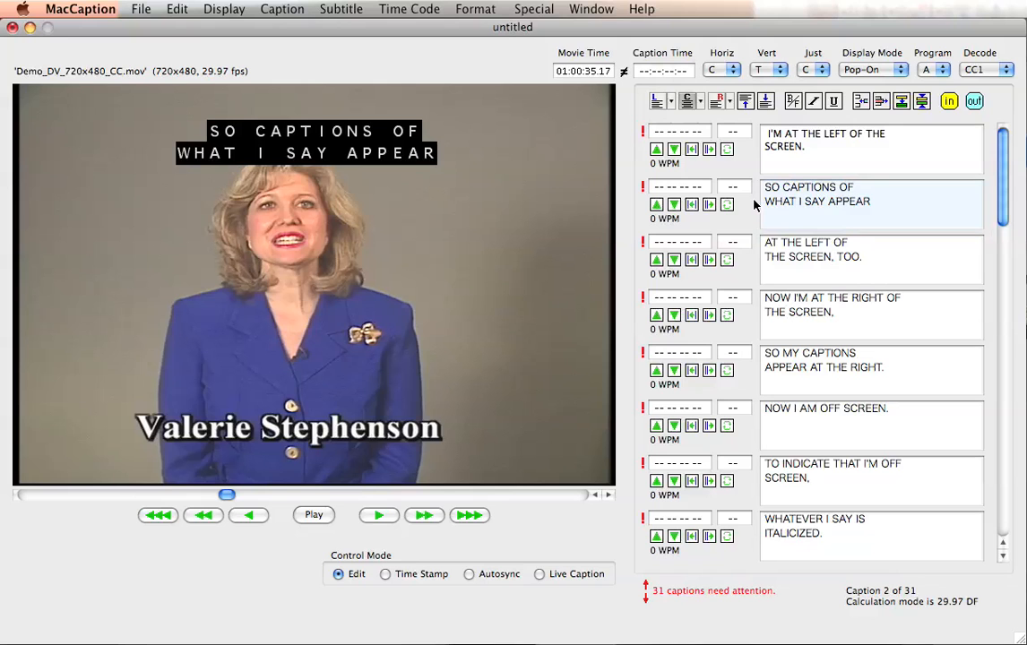
{"action": "key", "text": "super+a"}
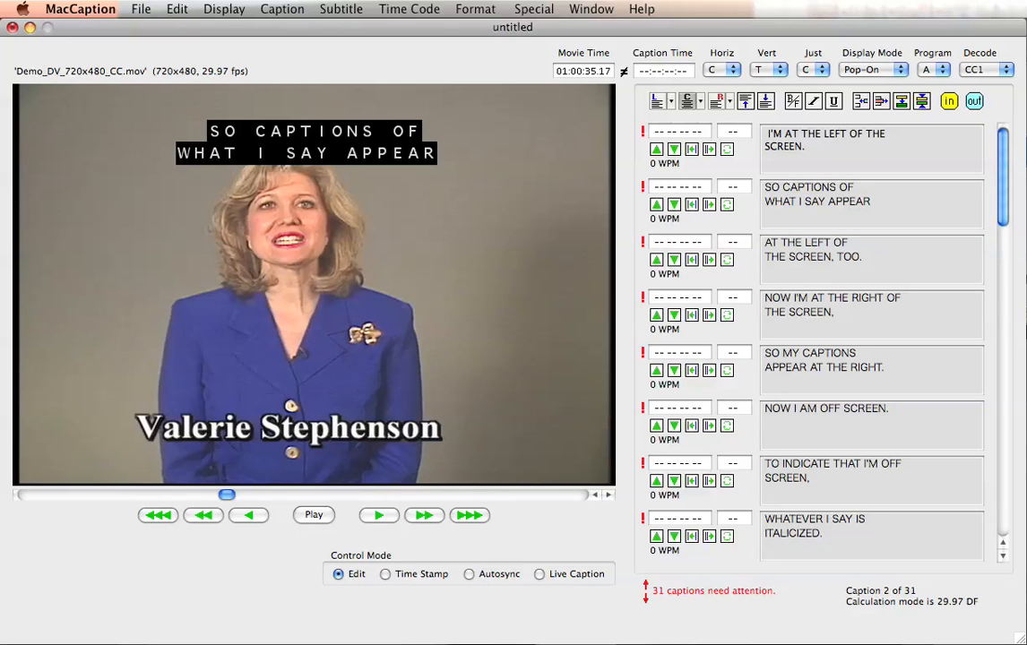
{"action": "left_click", "coordinate": [768, 202]}
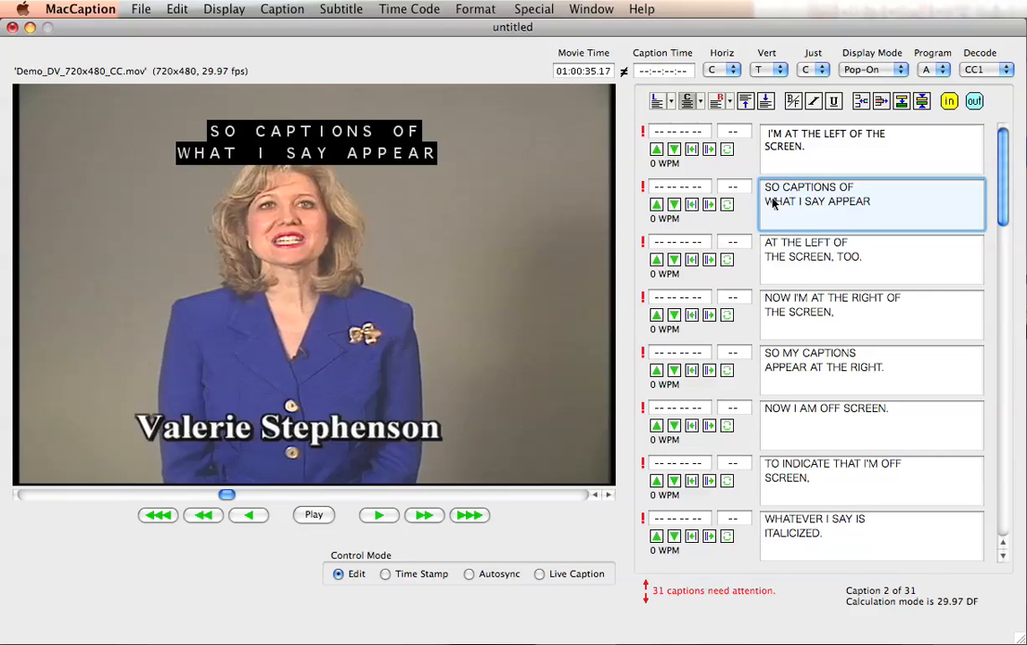
- Compress the text blocks of captions 2 through 5 and check the new line breaks in the video preview
{"action": "left_click_drag", "start_coordinate": [755, 202], "coordinate": [754, 369]}
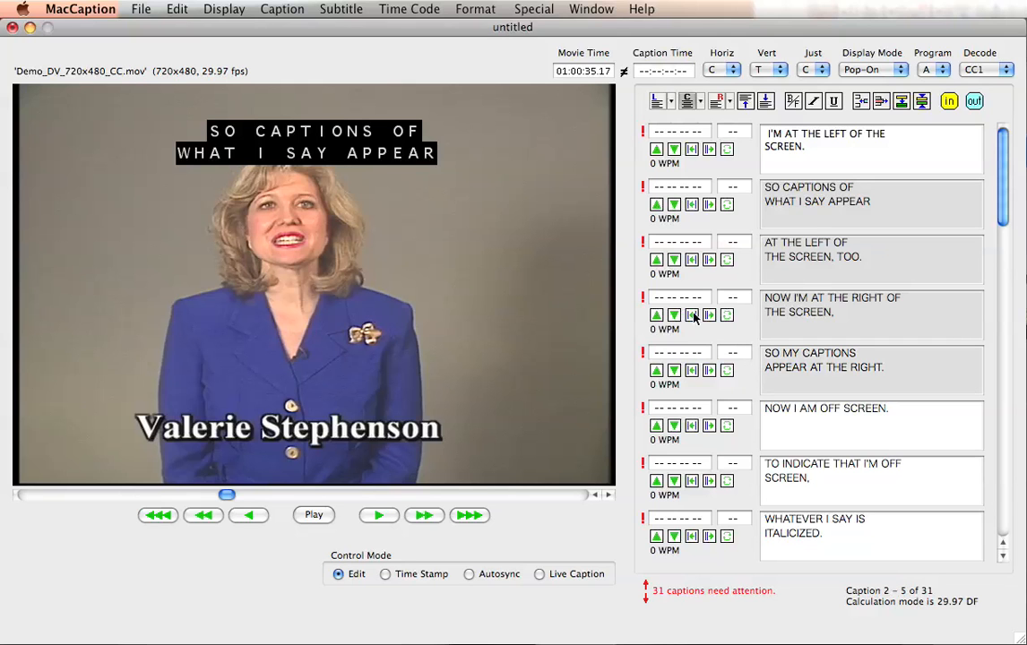
{"action": "left_click", "coordinate": [458, 10]}
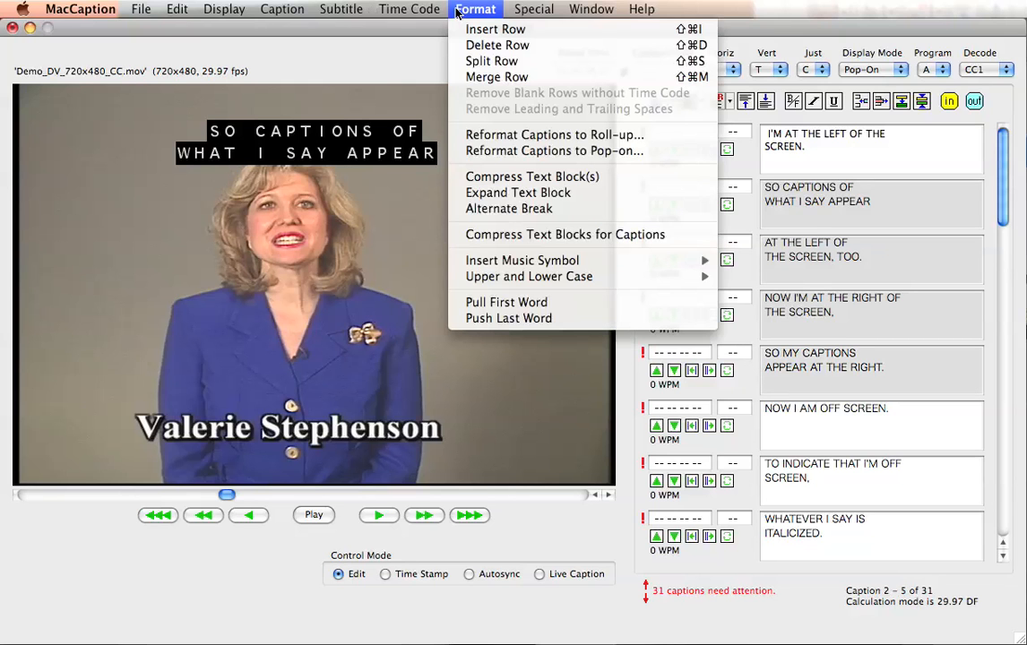
{"action": "left_click", "coordinate": [487, 178]}
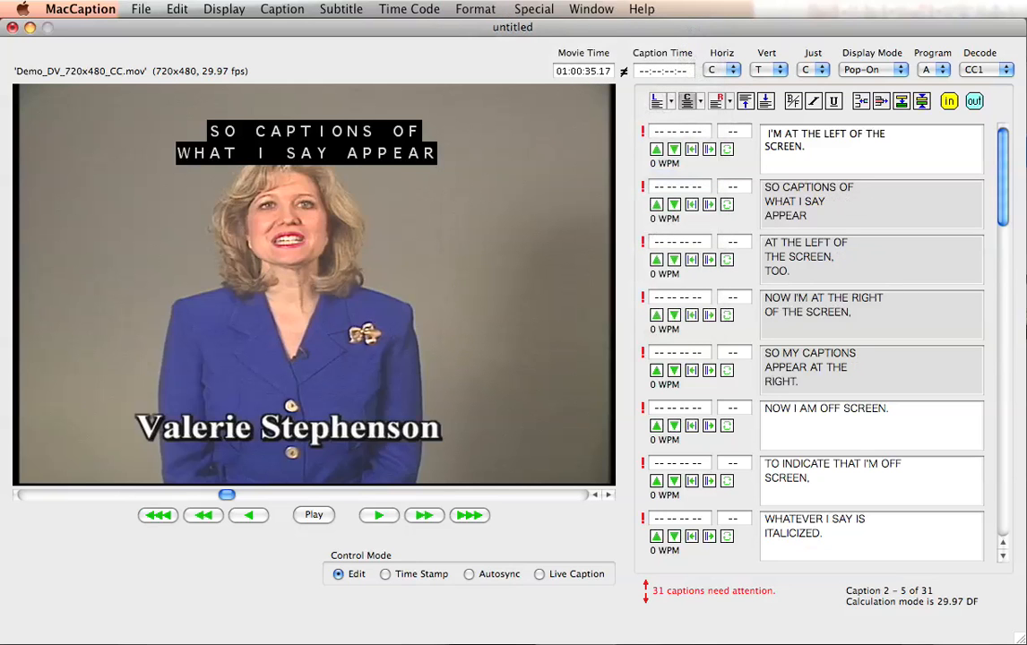
{"action": "left_click", "coordinate": [794, 257]}
{"action": "left_click", "coordinate": [801, 310]}
{"action": "left_click", "coordinate": [799, 368]}
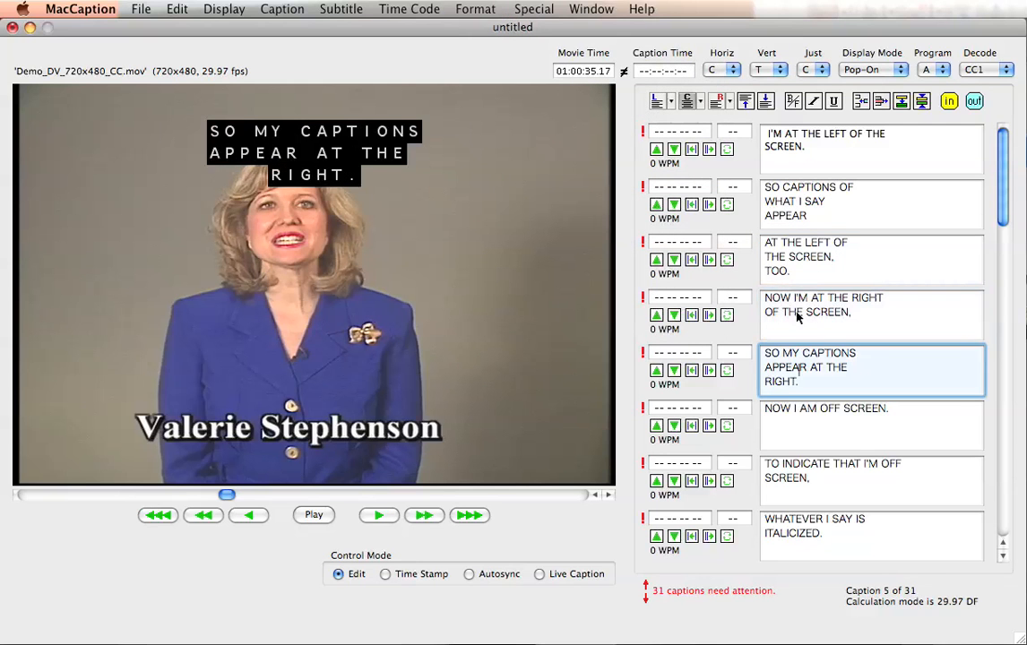
{"action": "left_click", "coordinate": [810, 255]}
{"action": "left_click", "coordinate": [806, 199]}
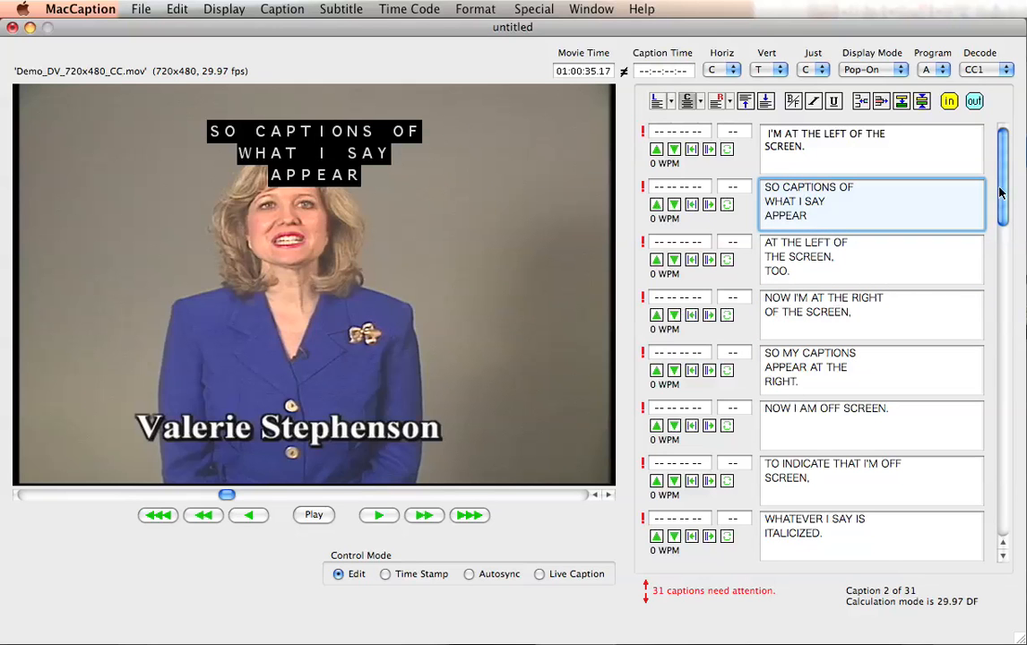
- Move only the first line of the caption "NOW MY NAME APPEARS AT THE BOTTOM OF THE SCREEN," up to row 2, toward the left
{"action": "scroll", "coordinate": [1001, 212], "scroll_direction": "down", "scroll_amount": 3}
{"action": "scroll", "coordinate": [1001, 212], "scroll_direction": "down", "scroll_amount": 1}
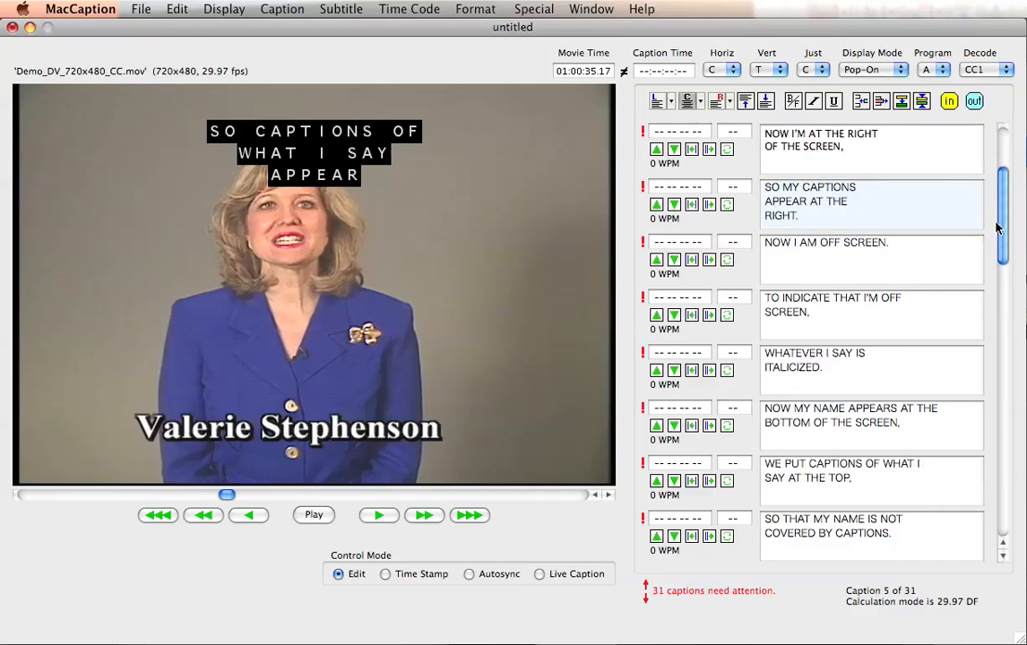
{"action": "left_click", "coordinate": [861, 302]}
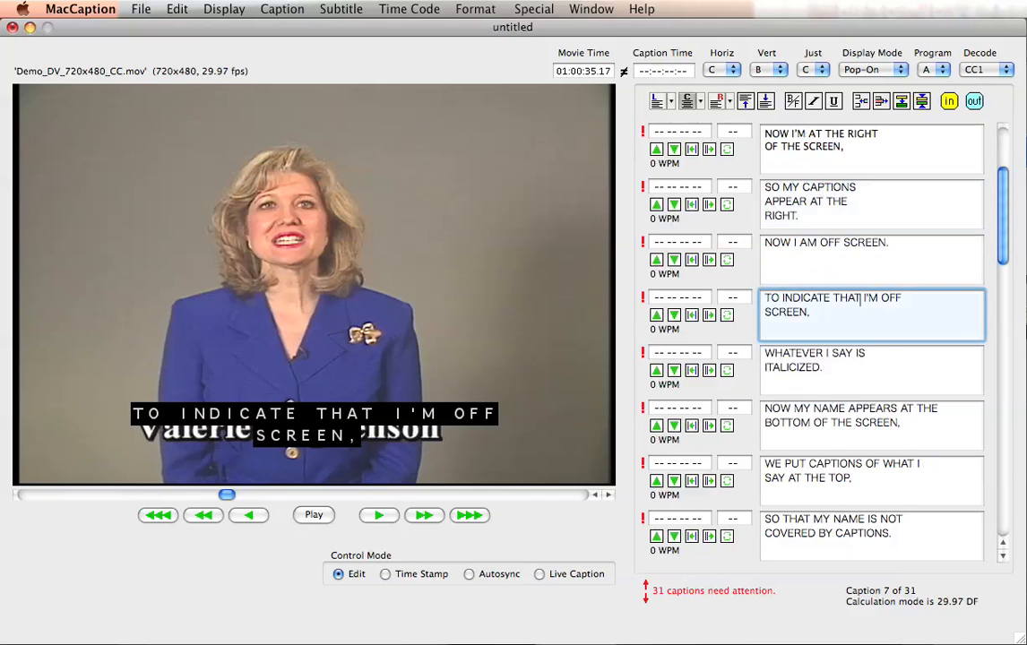
{"action": "left_click", "coordinate": [826, 410]}
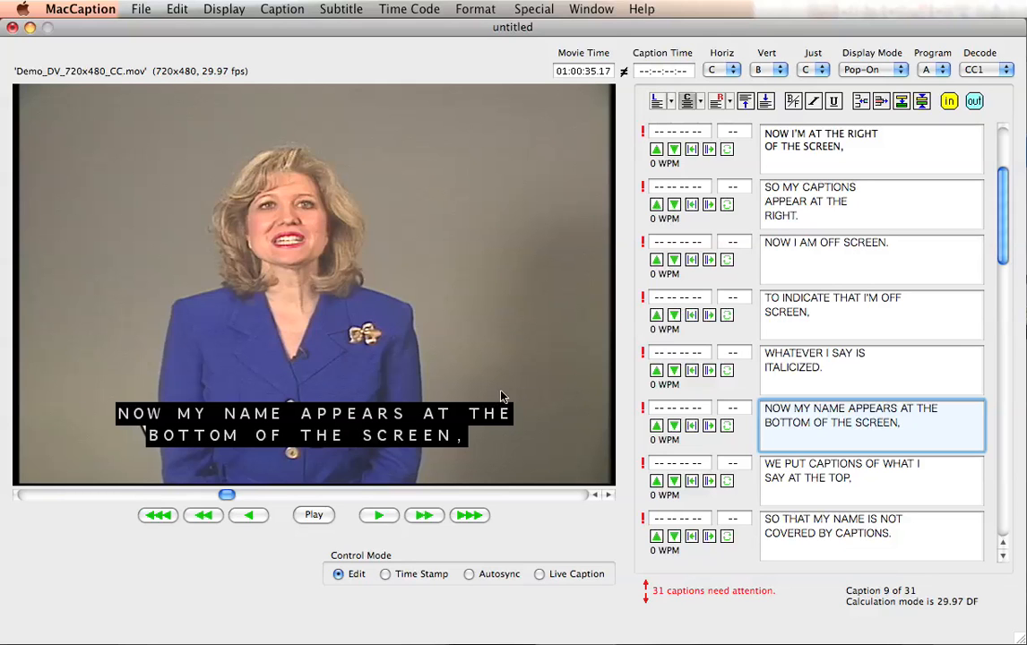
{"action": "left_click", "coordinate": [378, 414]}
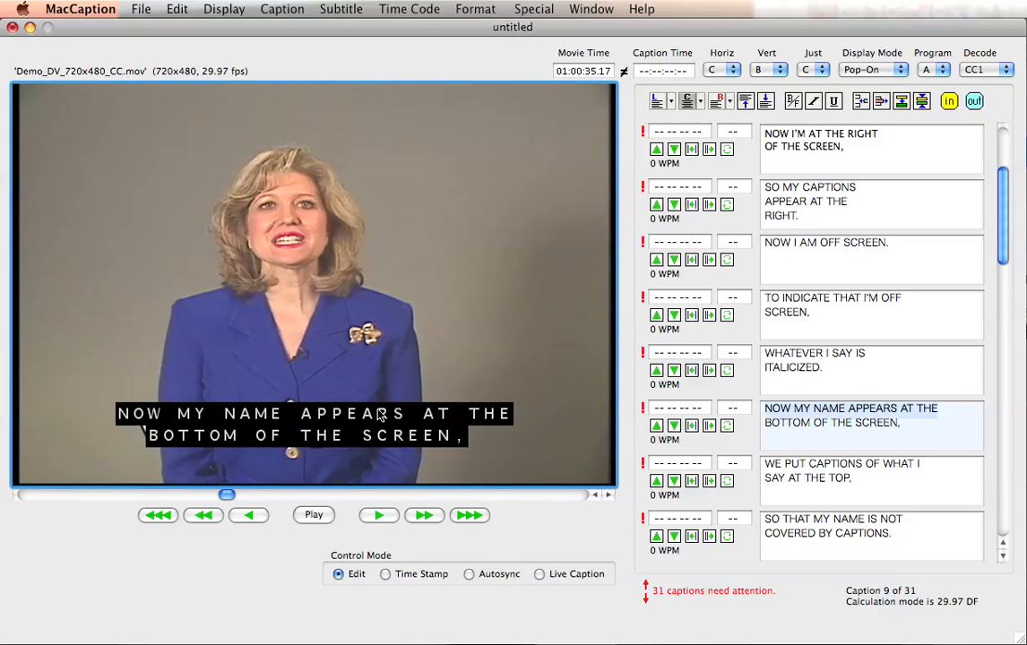
{"action": "left_click_drag", "start_coordinate": [510, 427], "coordinate": [427, 160]}
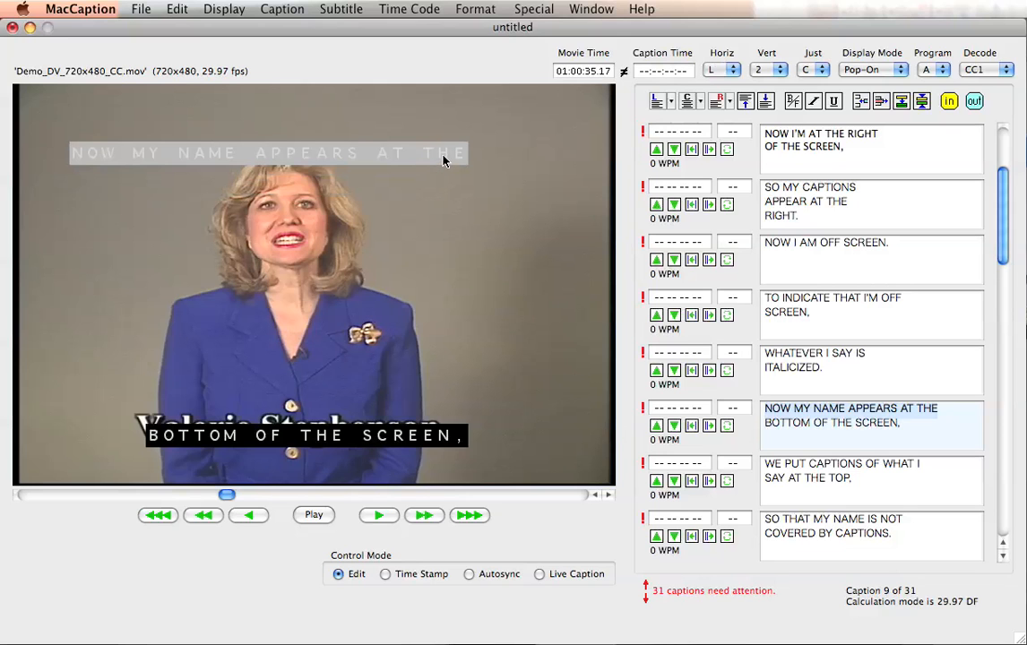
{"action": "left_click_drag", "start_coordinate": [463, 159], "coordinate": [437, 162]}
{"action": "left_click", "coordinate": [373, 233]}
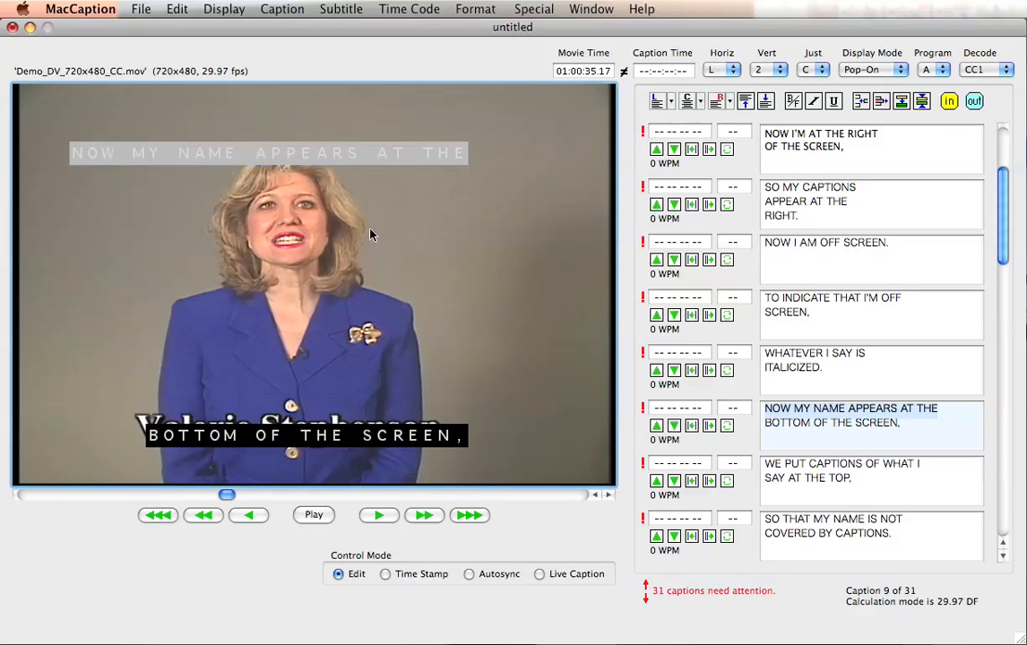
- Move only the line "BOTTOM OF THE SCREEN," up and to the right, just above the name title in the video
{"action": "left_click", "coordinate": [333, 436]}
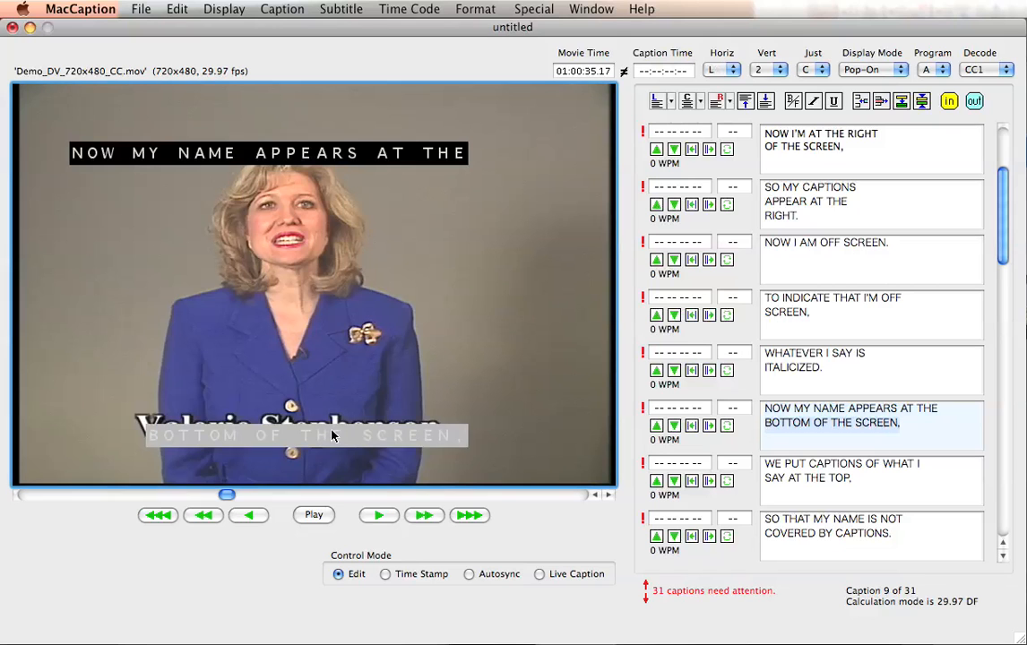
{"action": "left_click", "coordinate": [497, 445]}
{"action": "left_click", "coordinate": [463, 444]}
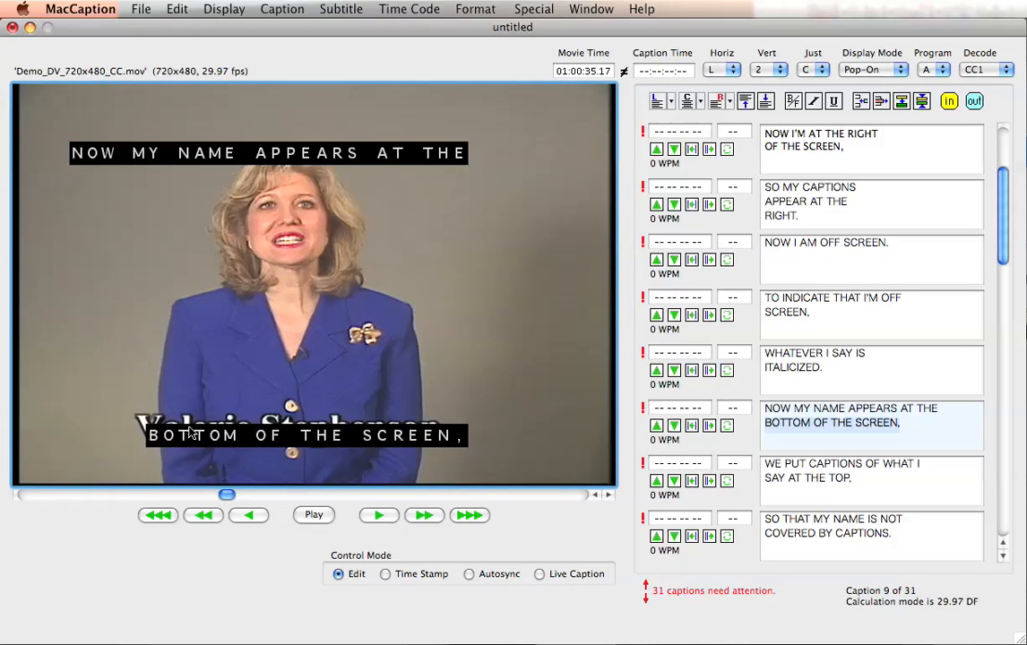
{"action": "left_click_drag", "start_coordinate": [150, 445], "coordinate": [287, 374]}
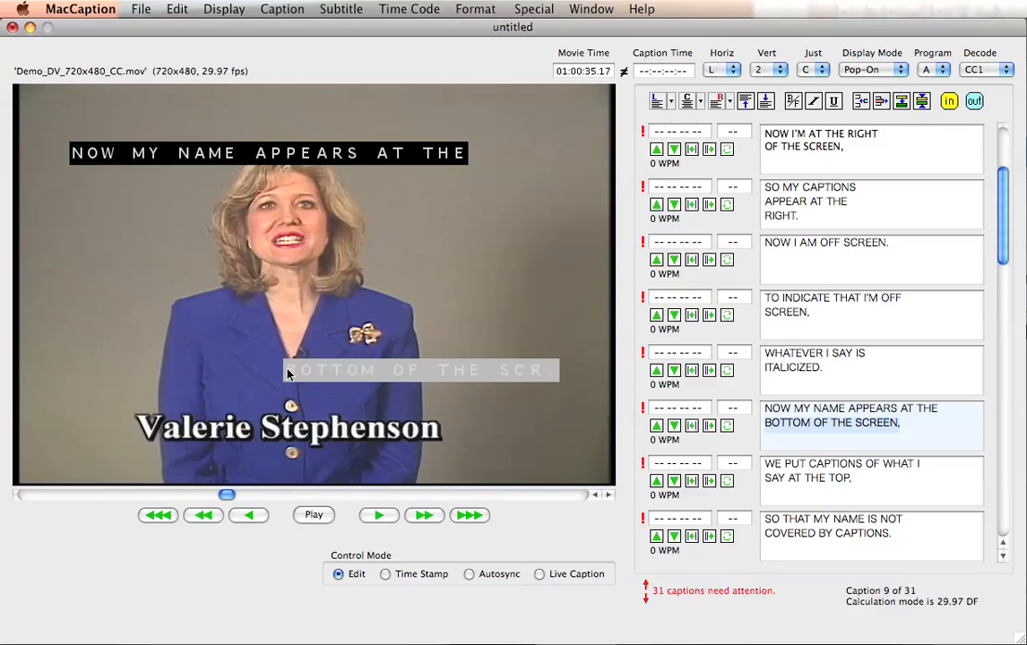
- Shift both lines of caption 9 down together by one row, placing the first line at row 3
{"action": "left_click", "coordinate": [338, 274]}
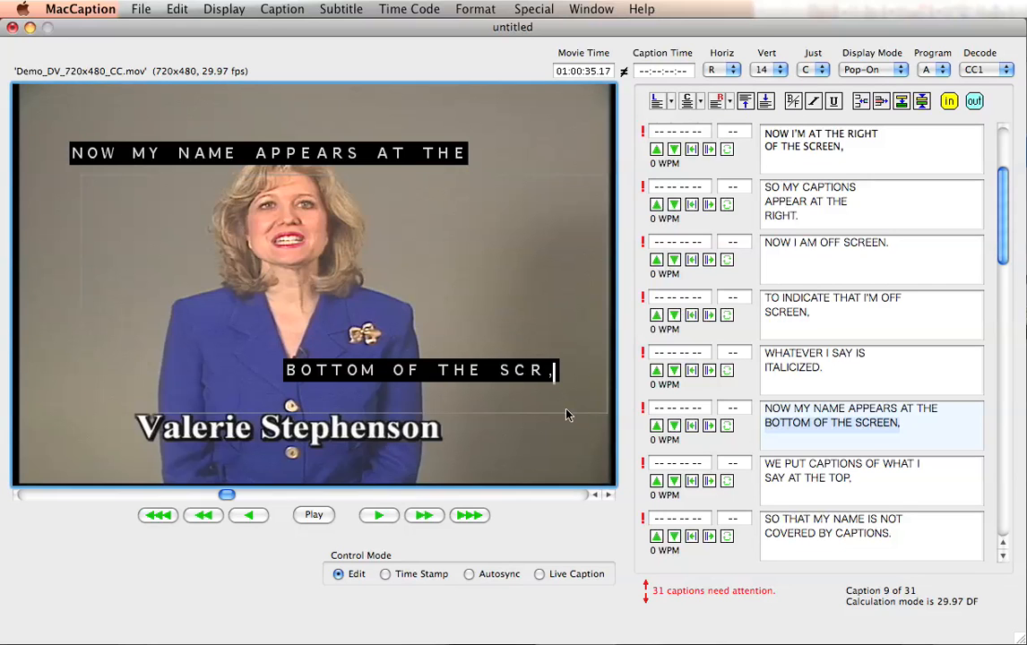
{"action": "key", "text": "Down"}
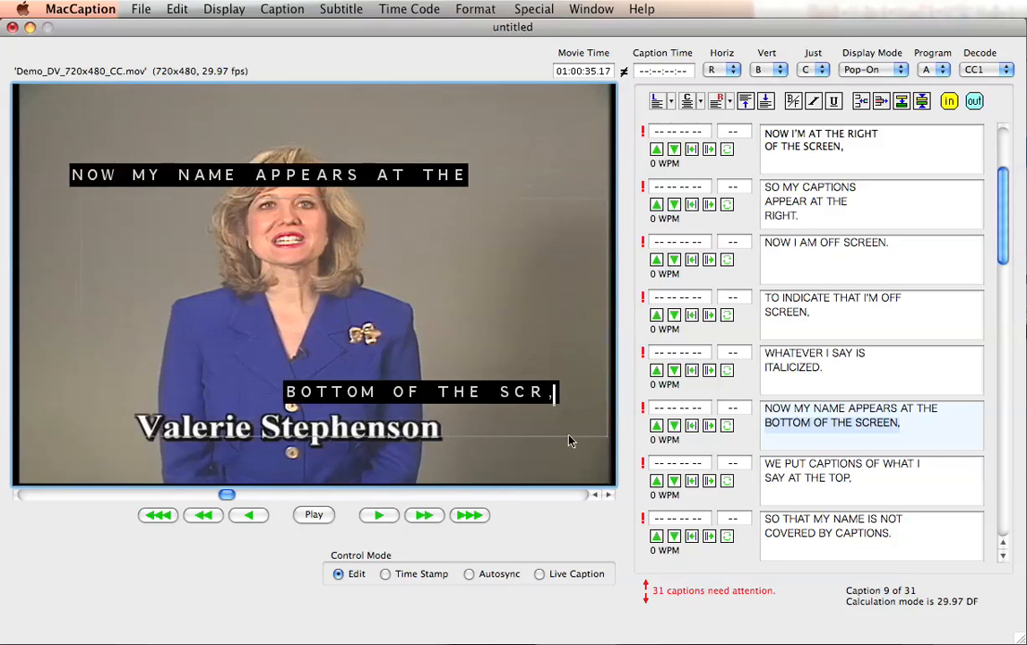
{"action": "key", "text": "Down"}
{"action": "key", "text": "Up"}
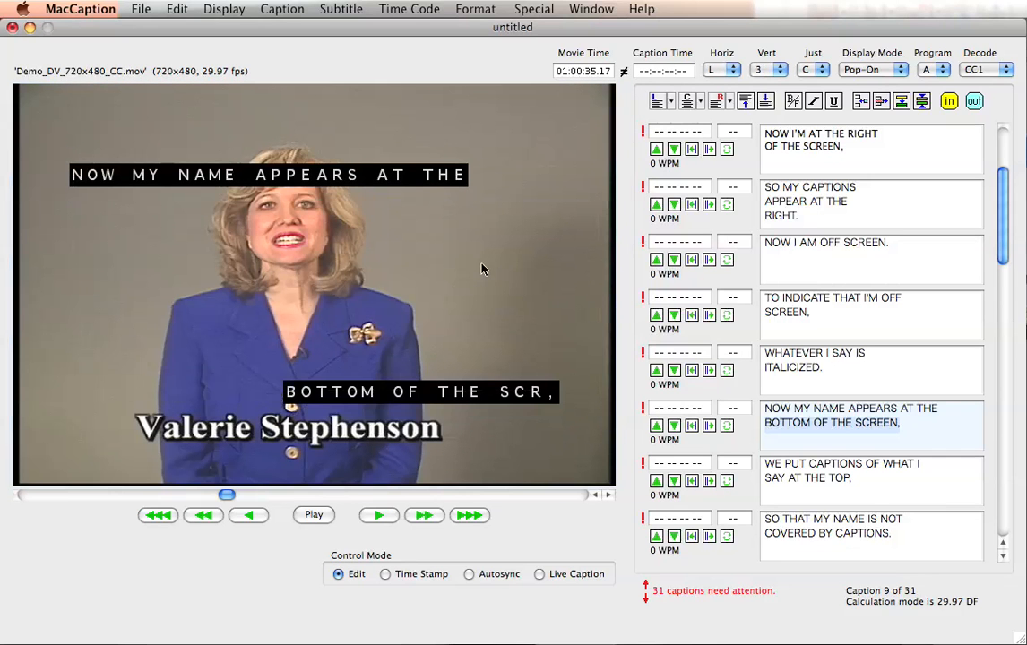
{"action": "left_click", "coordinate": [481, 269]}
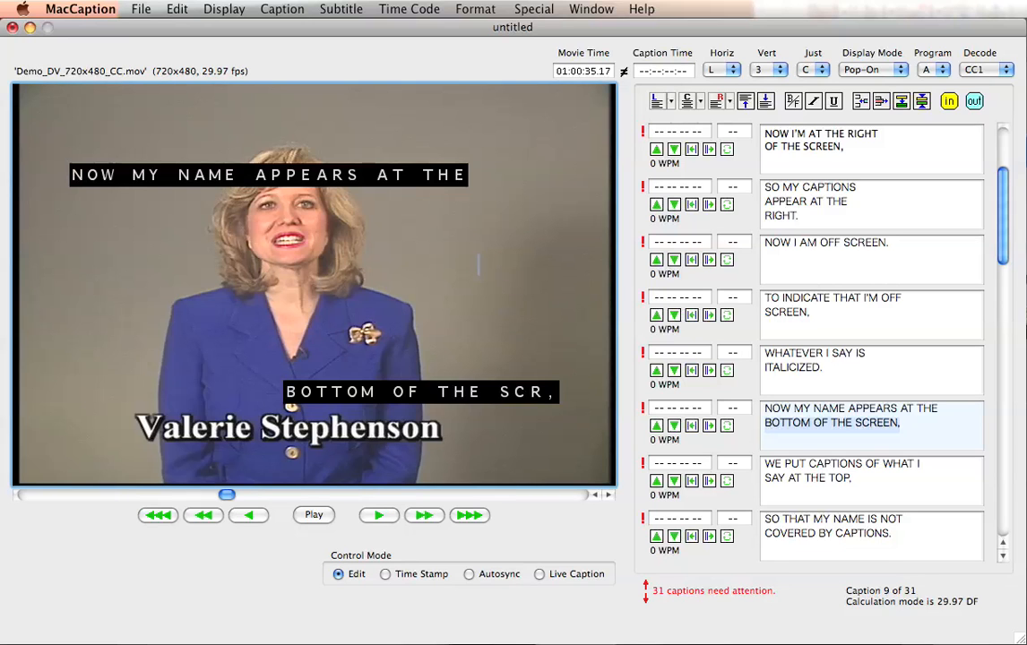
- Move the whole "SO MY CAPTIONS APPEAR AT THE RIGHT." caption block to horizontal position 2 and vertical row 10 in the video
{"action": "left_click", "coordinate": [859, 353]}
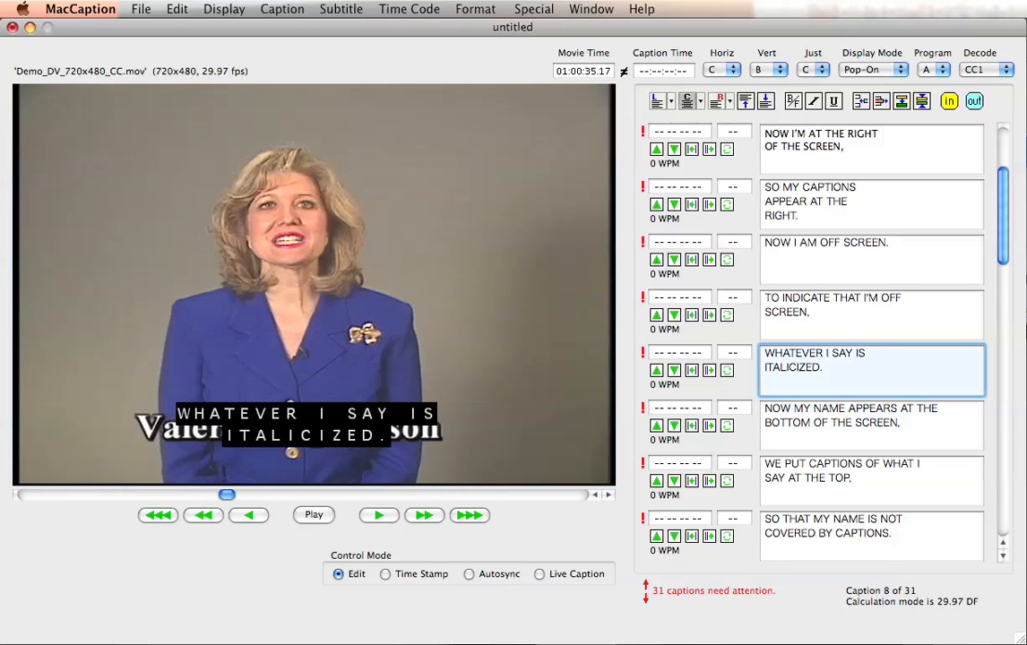
{"action": "left_click", "coordinate": [857, 301]}
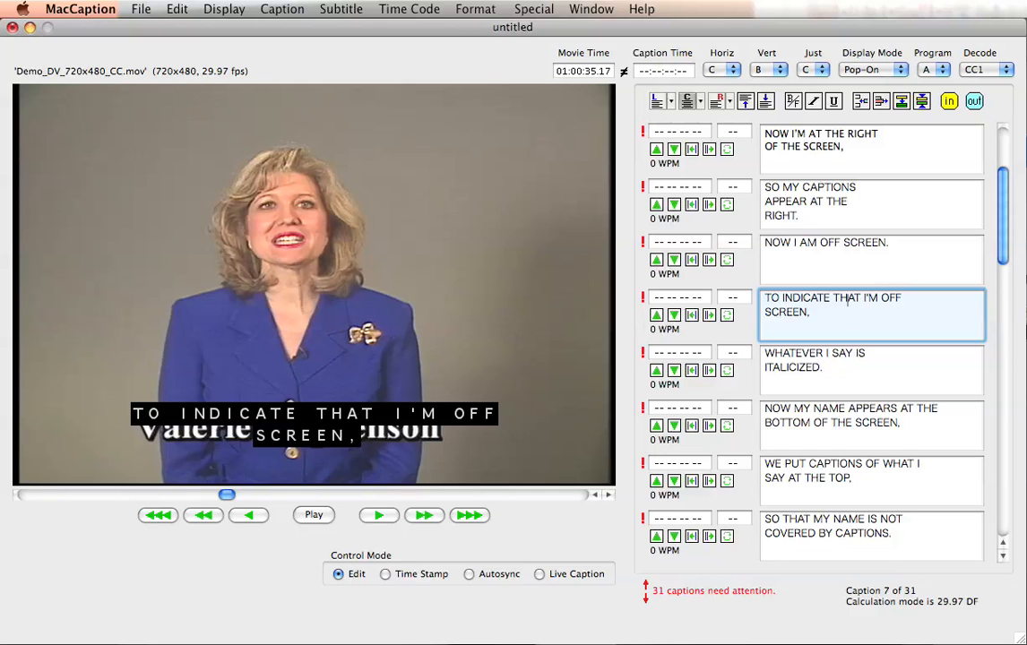
{"action": "left_click", "coordinate": [790, 219]}
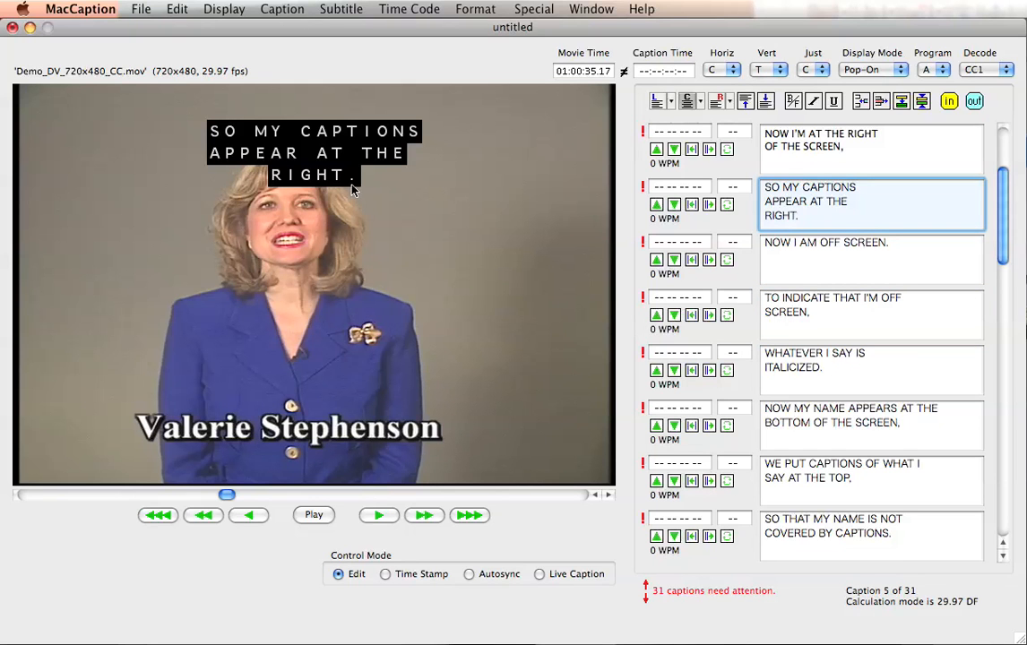
{"action": "left_click", "coordinate": [374, 257]}
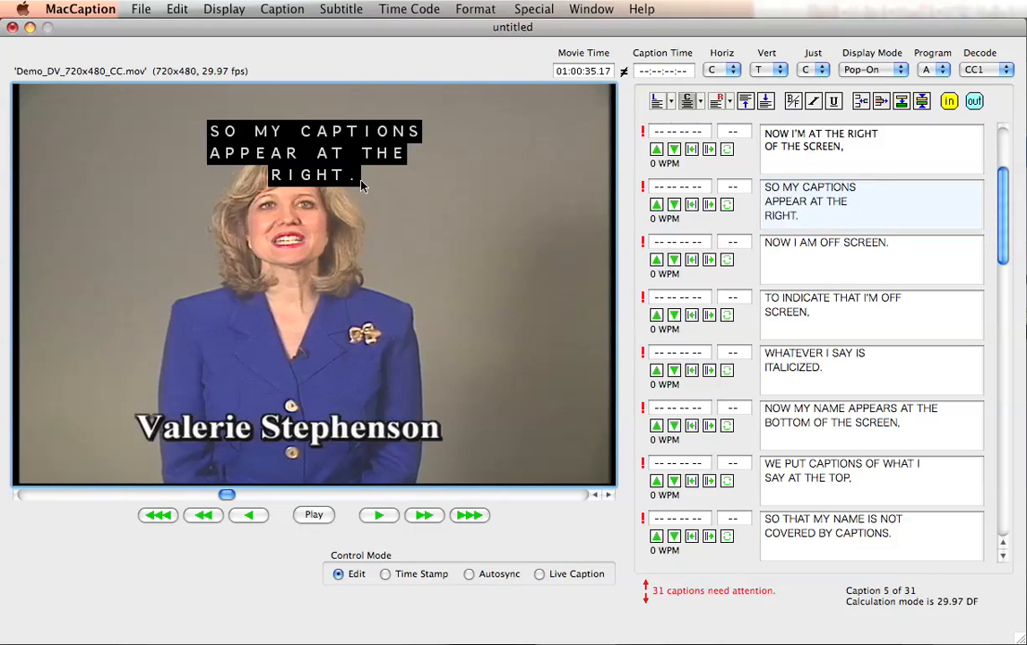
{"action": "left_click", "coordinate": [192, 115]}
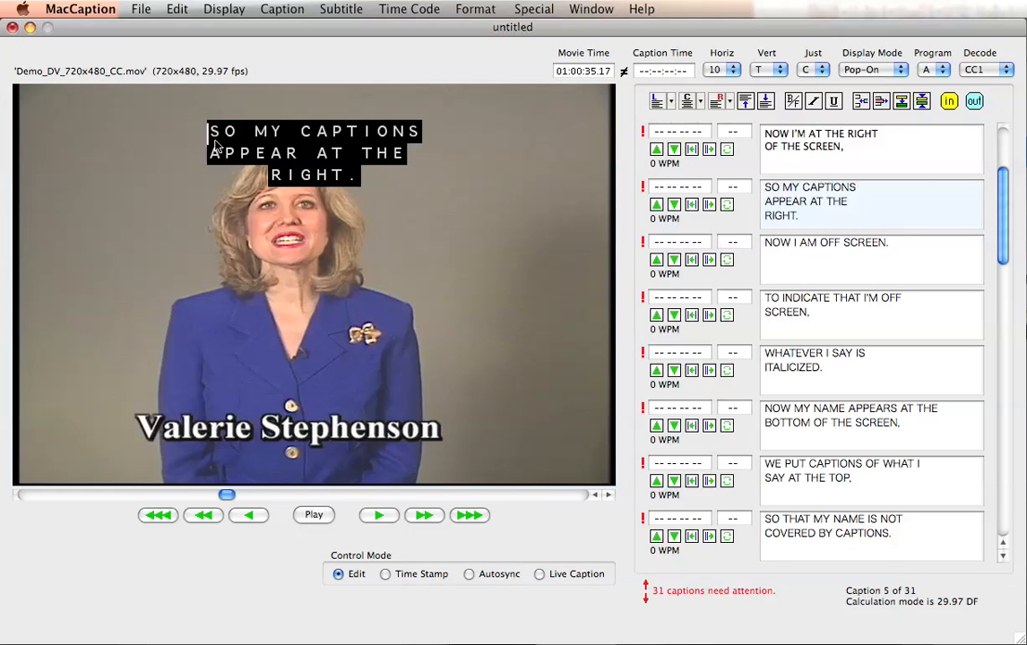
{"action": "left_click_drag", "start_coordinate": [208, 133], "coordinate": [89, 327]}
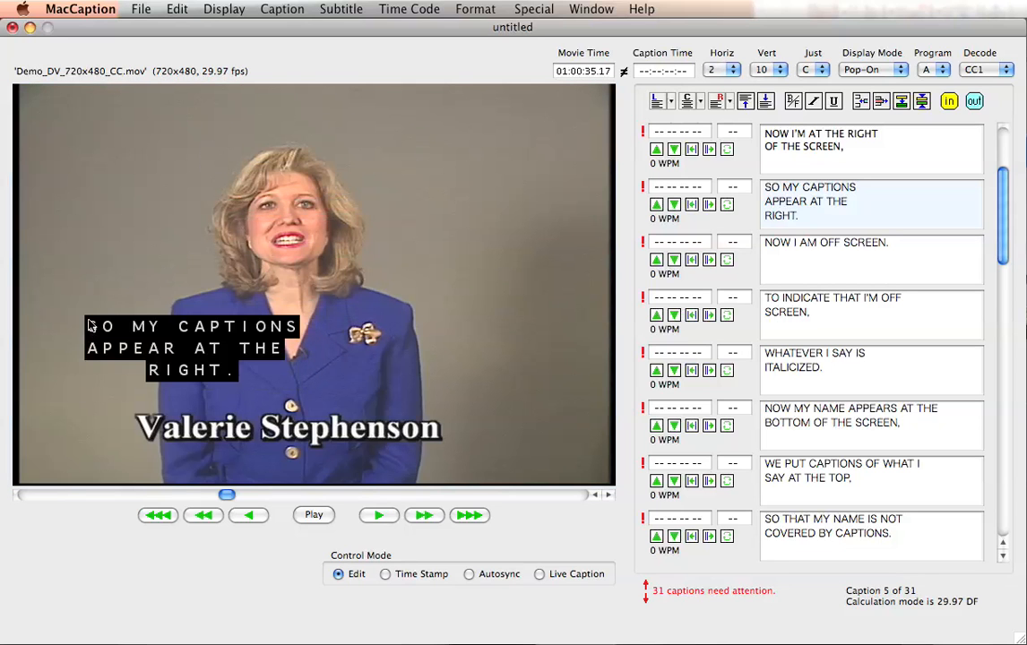
- Move the whole "SO MY CAPTIONS APPEAR AT THE RIGHT." block along row 10 to horizontal position 21, and back to position 8
{"action": "left_click_drag", "start_coordinate": [201, 345], "coordinate": [491, 347]}
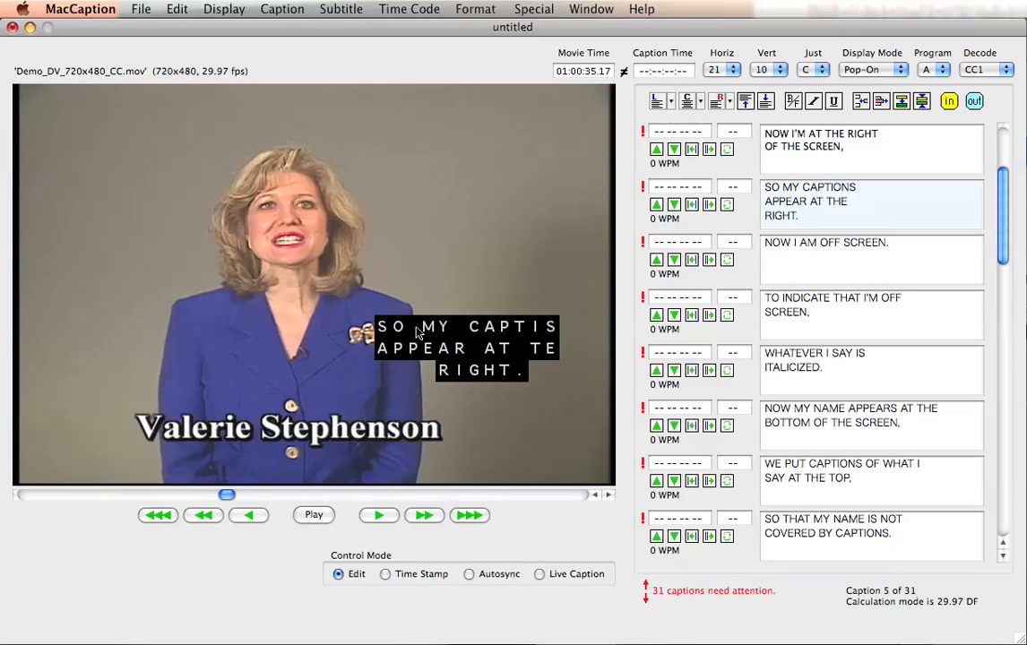
{"action": "left_click", "coordinate": [351, 301]}
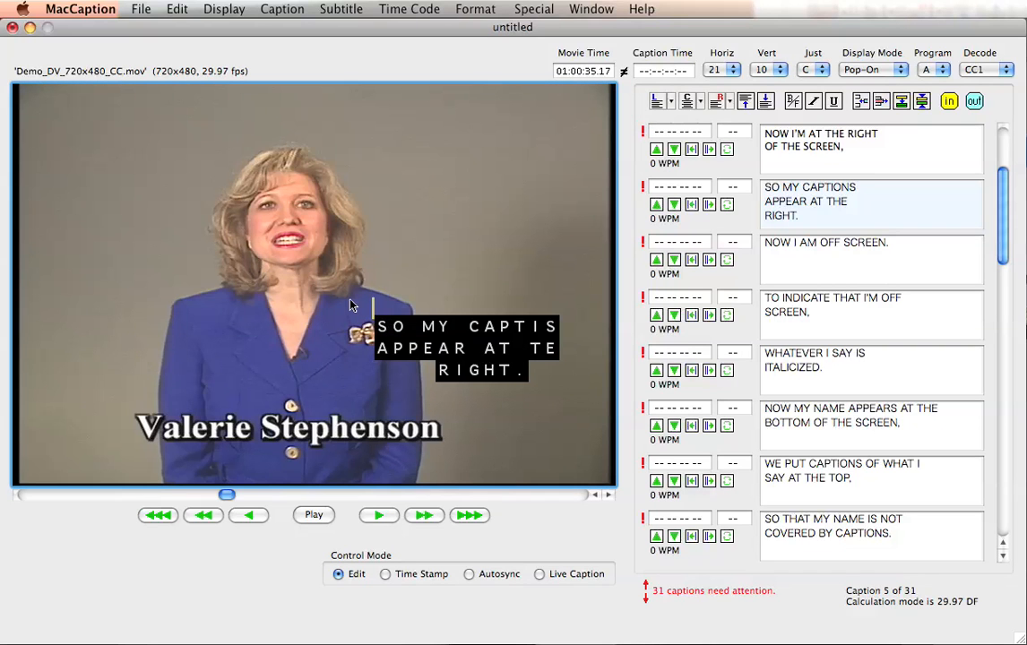
{"action": "left_click_drag", "start_coordinate": [529, 378], "coordinate": [329, 374]}
{"action": "left_click", "coordinate": [455, 296]}
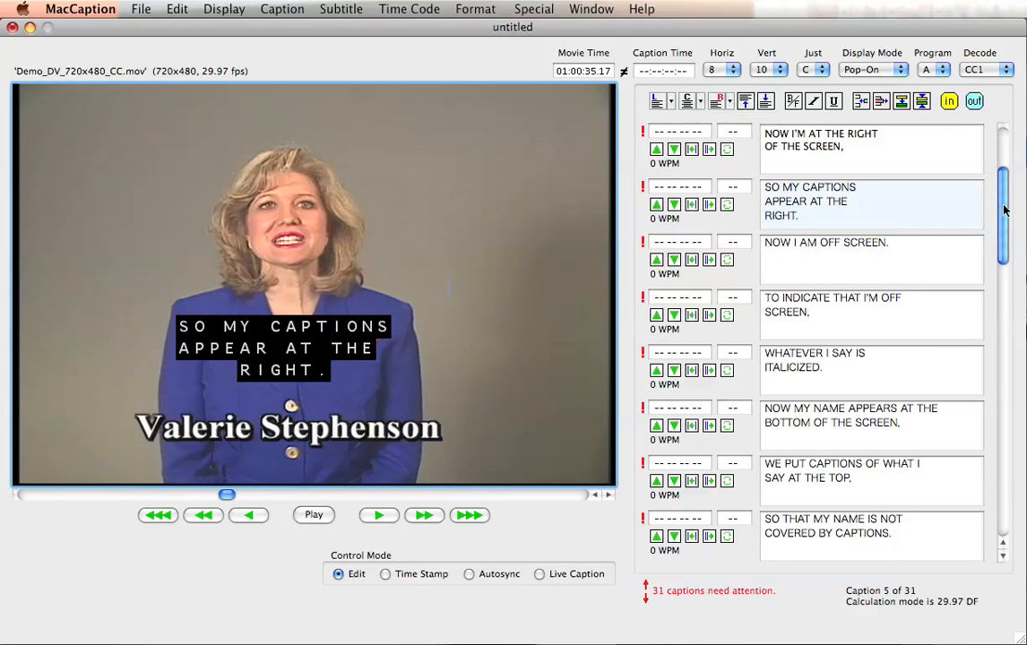
- Insert a blank caption row before "AT THE LEFT OF THE SCREEN, TOO." and enter the text "music" in it
{"action": "left_click_drag", "start_coordinate": [1001, 206], "coordinate": [996, 255]}
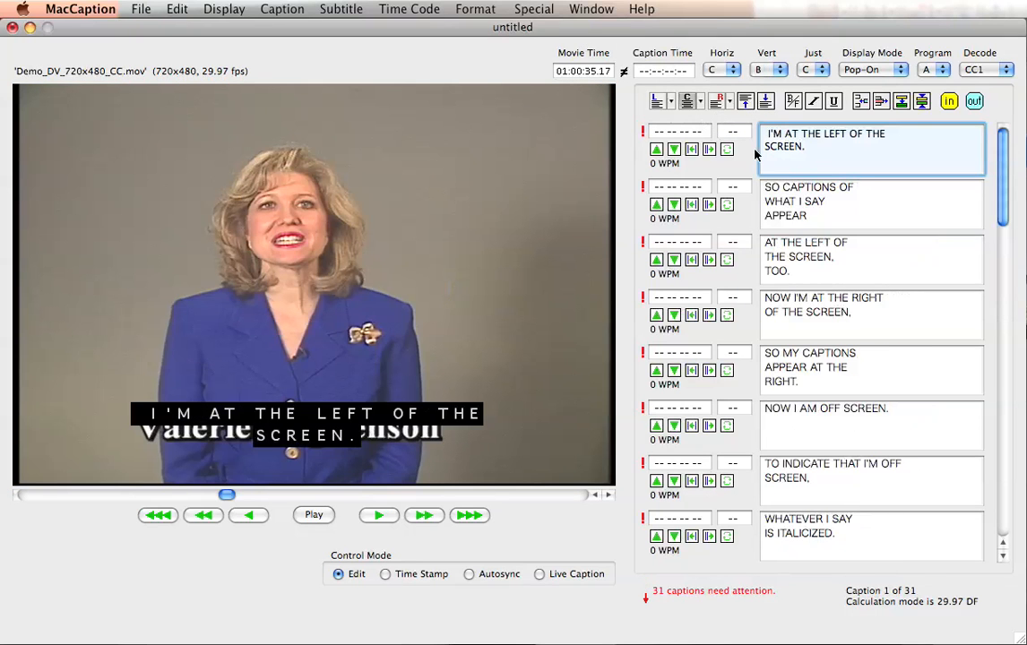
{"action": "left_click", "coordinate": [807, 217]}
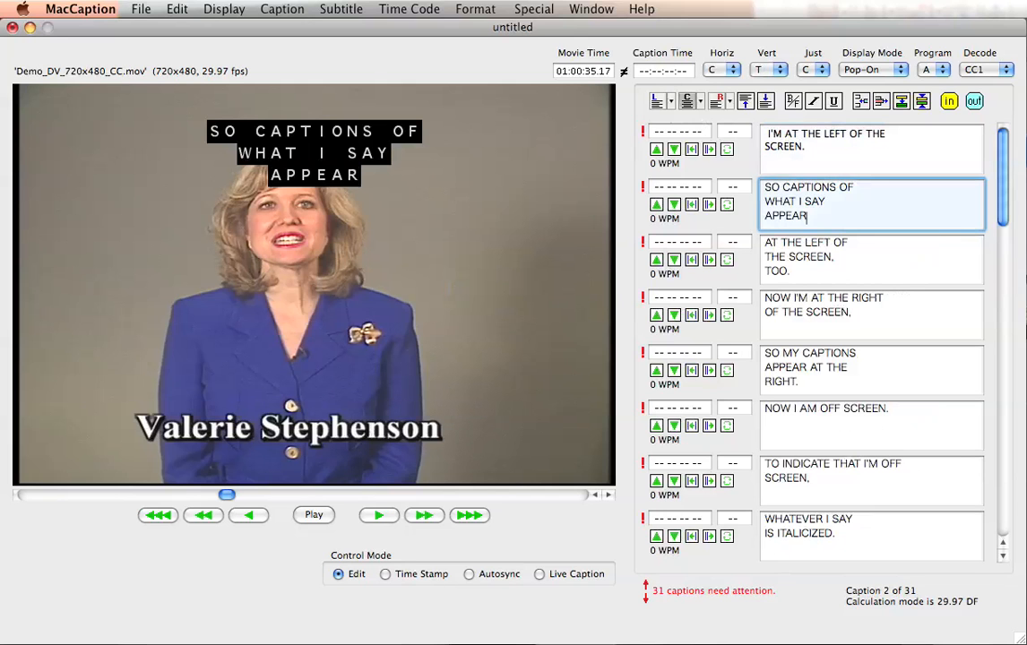
{"action": "left_click", "coordinate": [793, 243]}
{"action": "left_click", "coordinate": [810, 203]}
{"action": "left_click", "coordinate": [790, 272]}
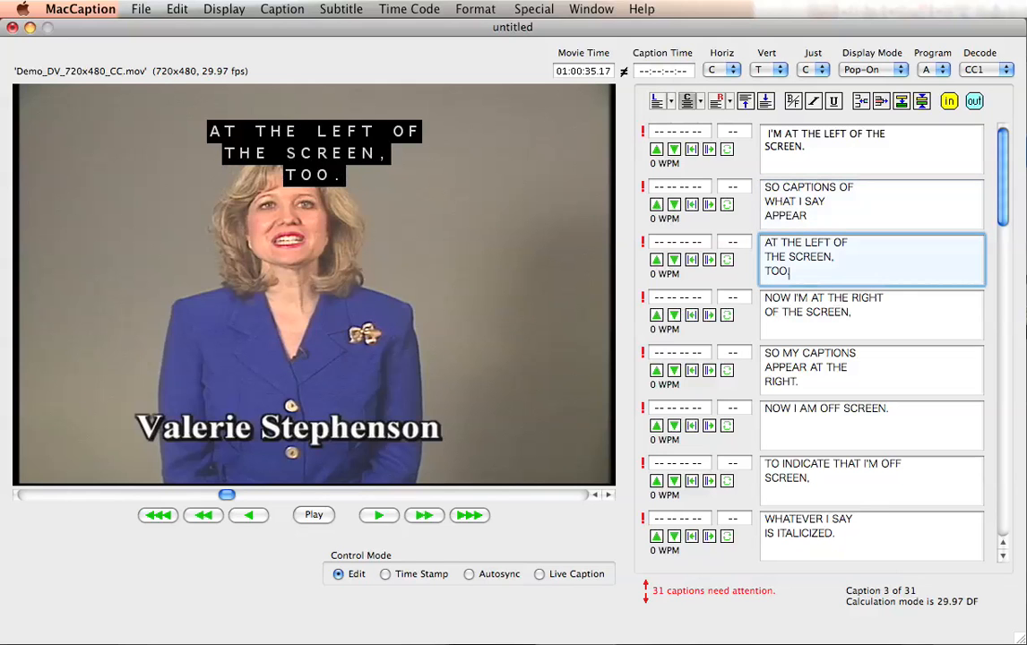
{"action": "left_click", "coordinate": [859, 102]}
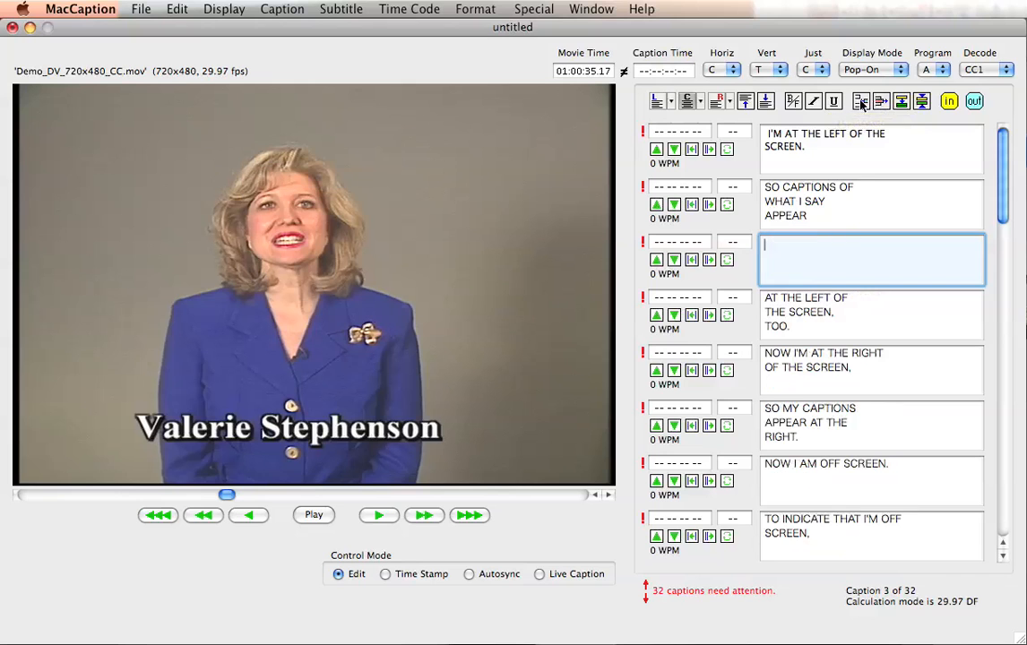
{"action": "type", "text": "music"}
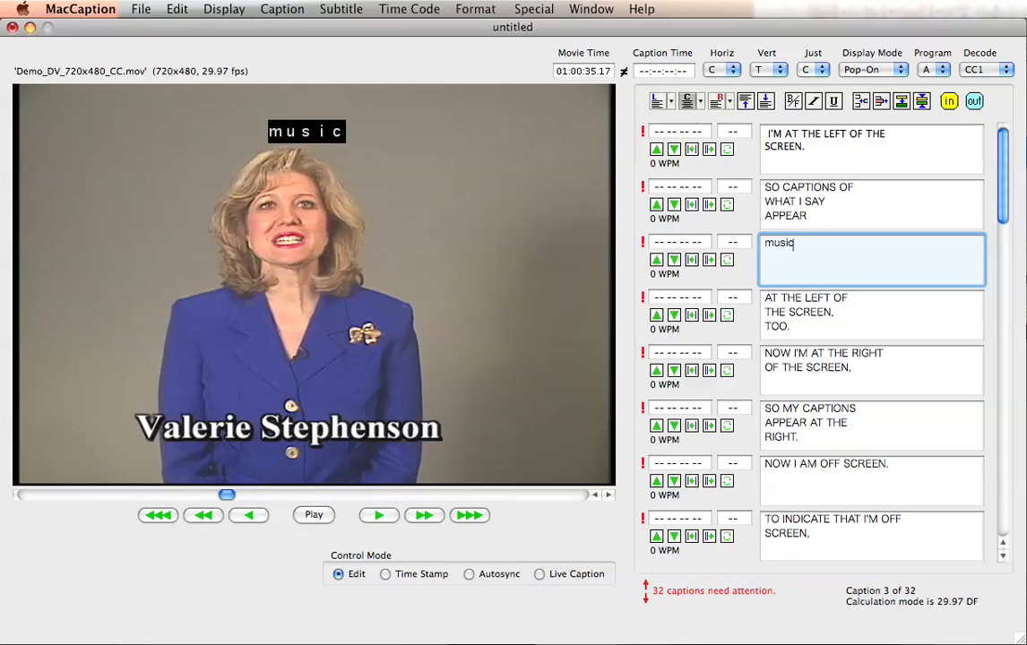
- Surround the whole "music" caption text with music symbols
{"action": "key", "text": "super+a"}
{"action": "left_click", "coordinate": [466, 8]}
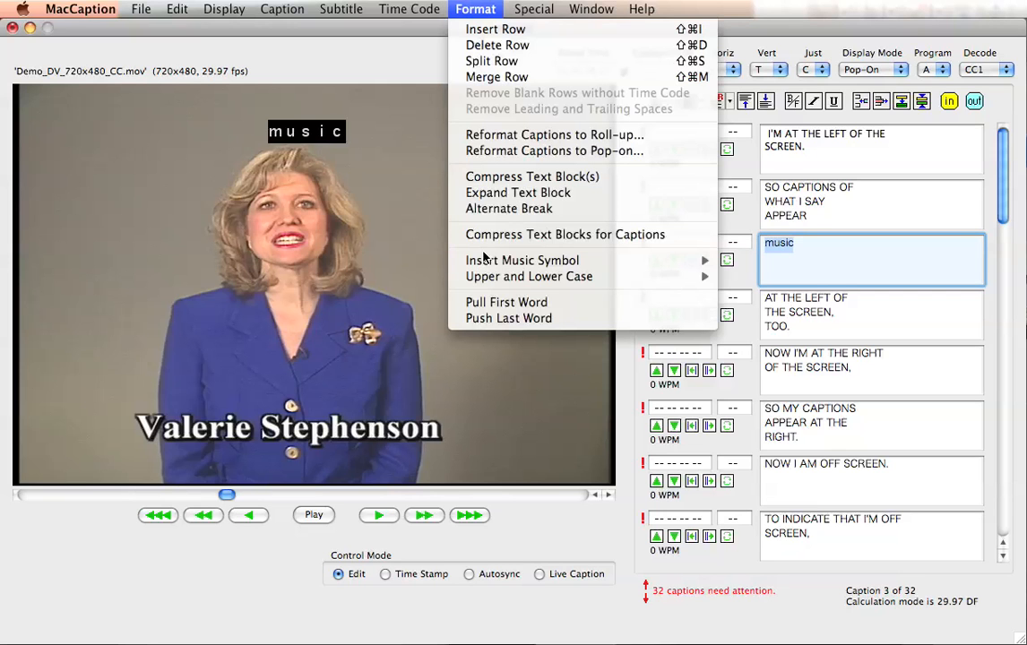
{"action": "mouse_move", "coordinate": [484, 262]}
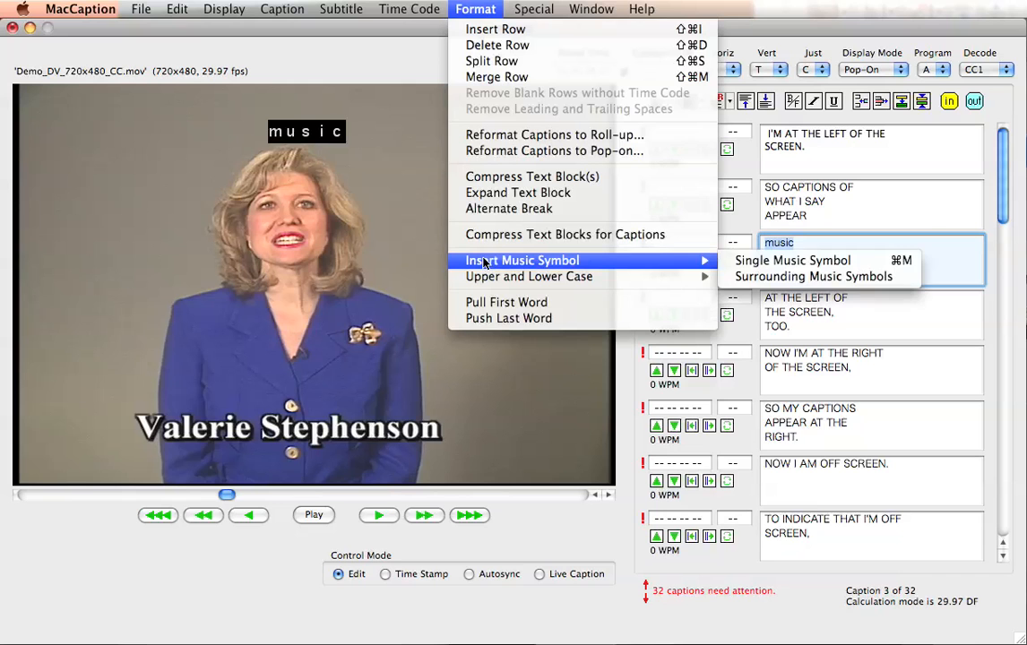
{"action": "left_click", "coordinate": [766, 277]}
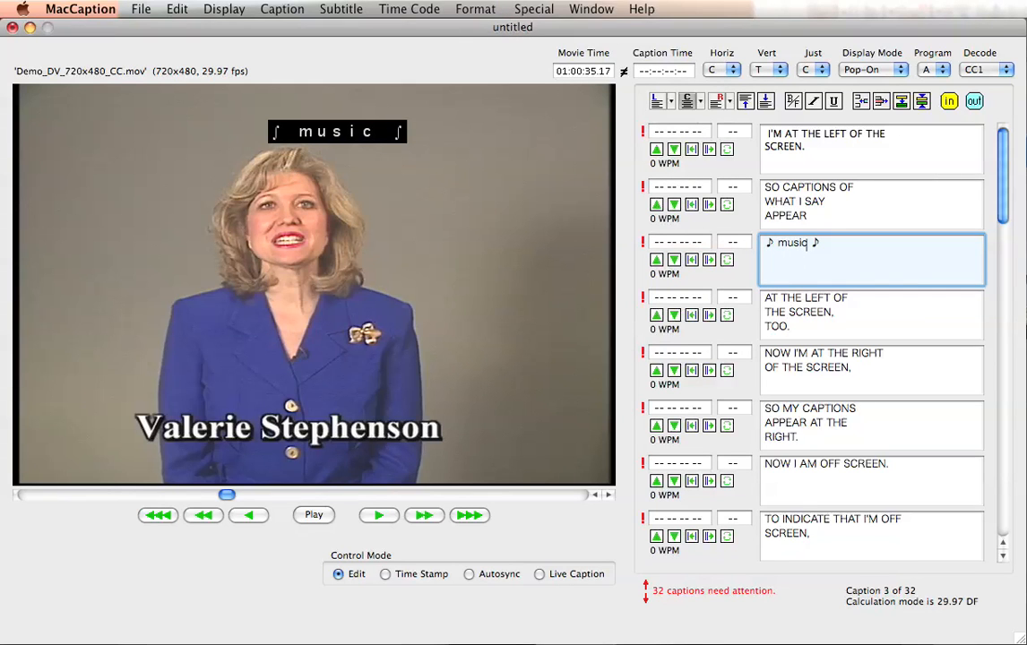
- Insert a blank caption row before the "SO MY CAPTIONS APPEAR AT THE RIGHT." caption
{"action": "left_click", "coordinate": [787, 326]}
{"action": "left_click", "coordinate": [819, 243]}
{"action": "left_click", "coordinate": [802, 324]}
{"action": "left_click", "coordinate": [796, 367]}
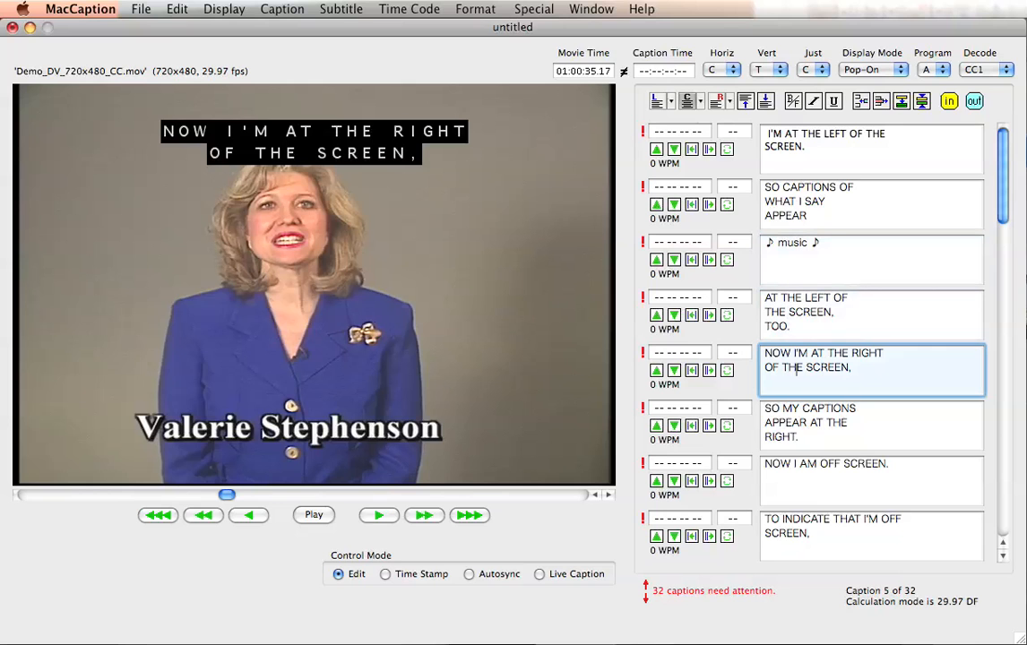
{"action": "left_click", "coordinate": [786, 423]}
{"action": "left_click", "coordinate": [863, 102]}
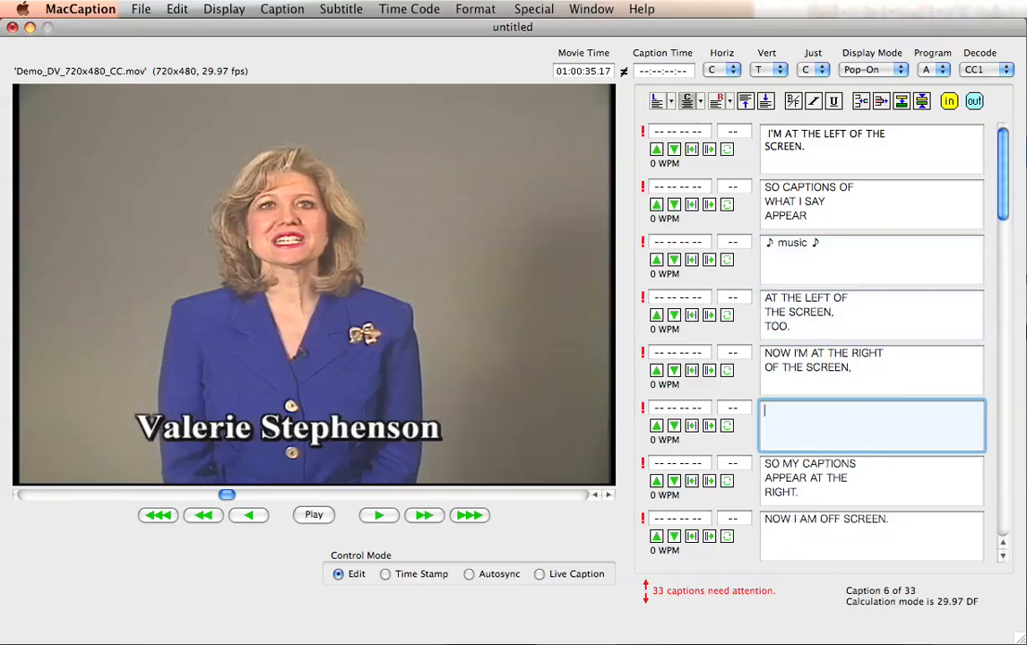
- Delete the blank caption row and the music caption row
{"action": "left_click", "coordinate": [881, 102]}
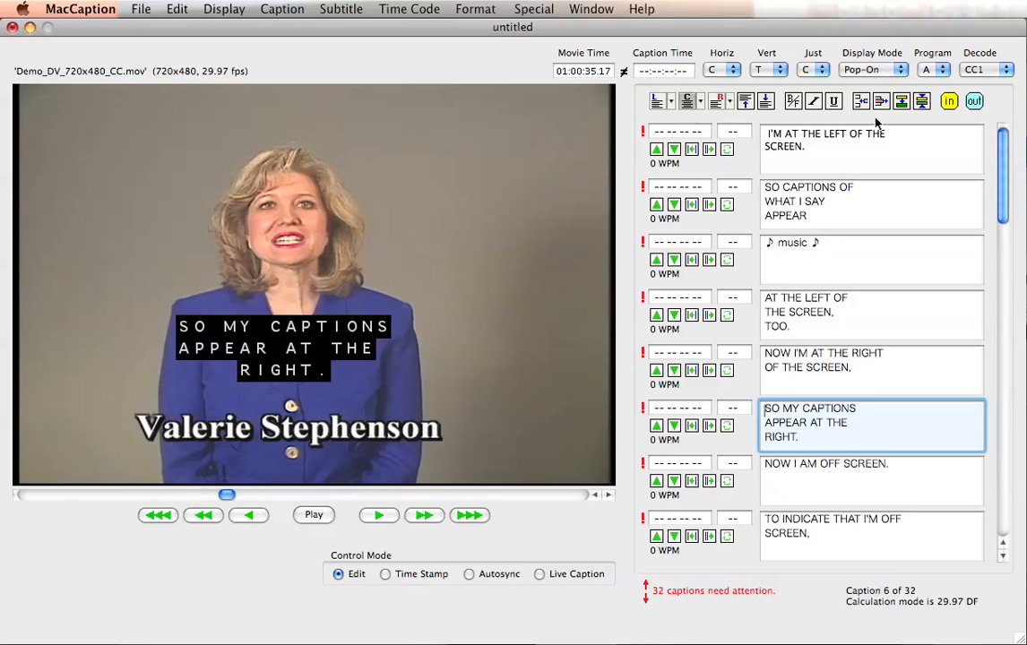
{"action": "left_click", "coordinate": [847, 239]}
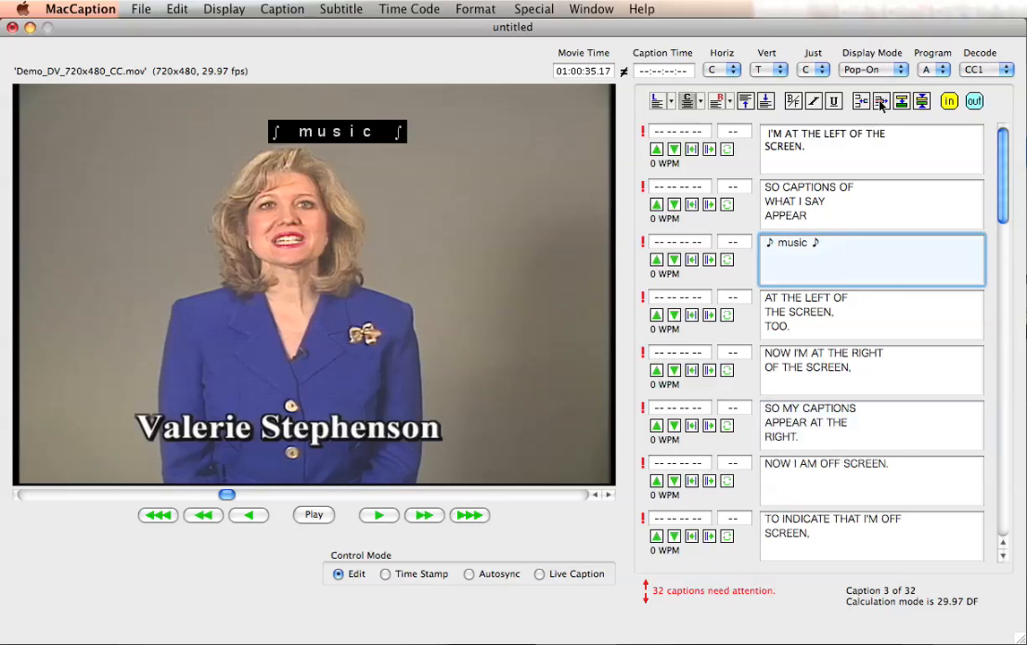
{"action": "left_click", "coordinate": [881, 101]}
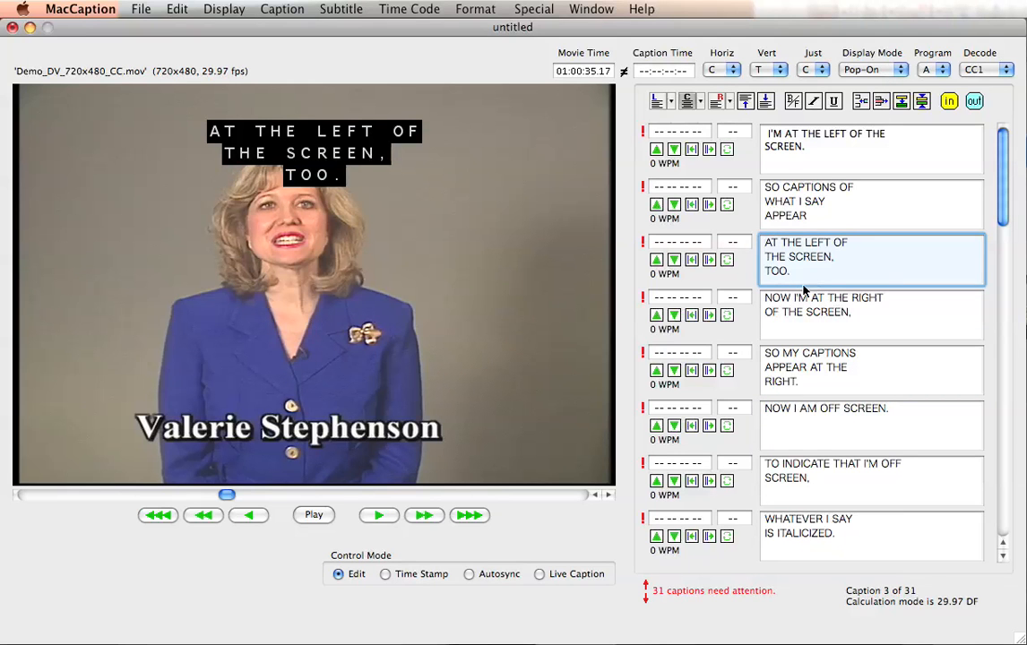
{"action": "key", "text": "super+a"}
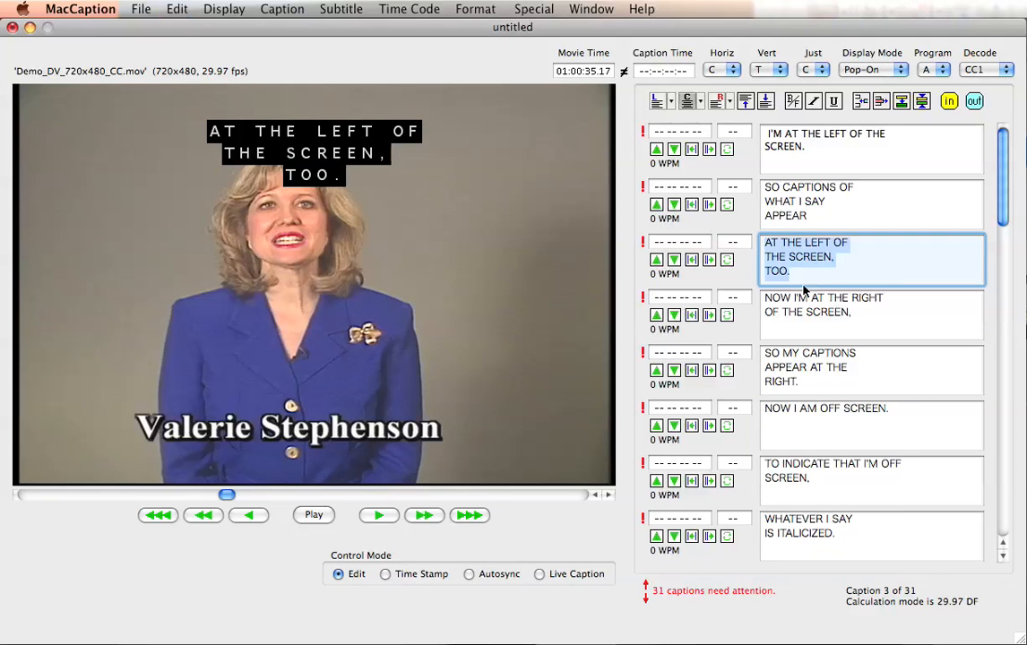
{"action": "left_click", "coordinate": [778, 28]}
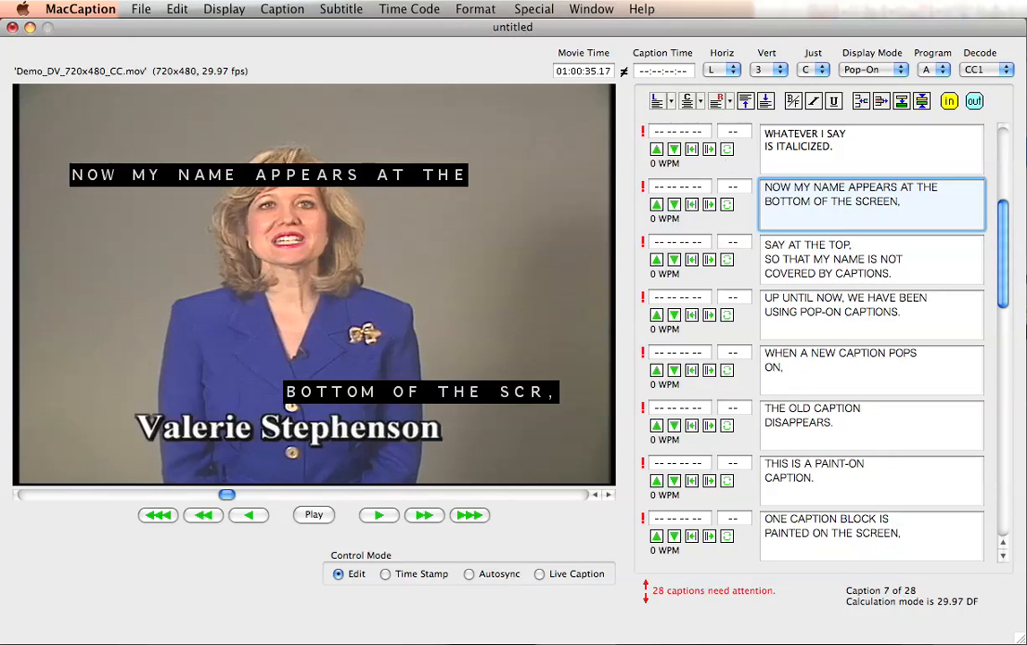
{"action": "left_click", "coordinate": [775, 250]}
{"action": "left_click", "coordinate": [787, 204]}
{"action": "left_click", "coordinate": [791, 148]}
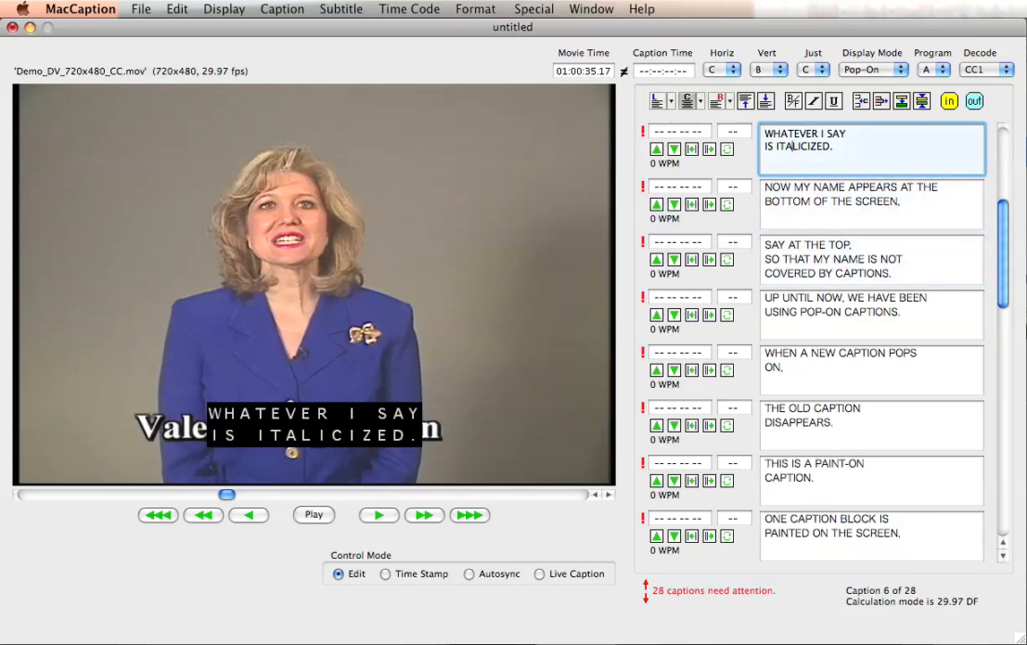
- Select all caption rows and convert their text to all lower case
{"action": "left_click", "coordinate": [754, 156]}
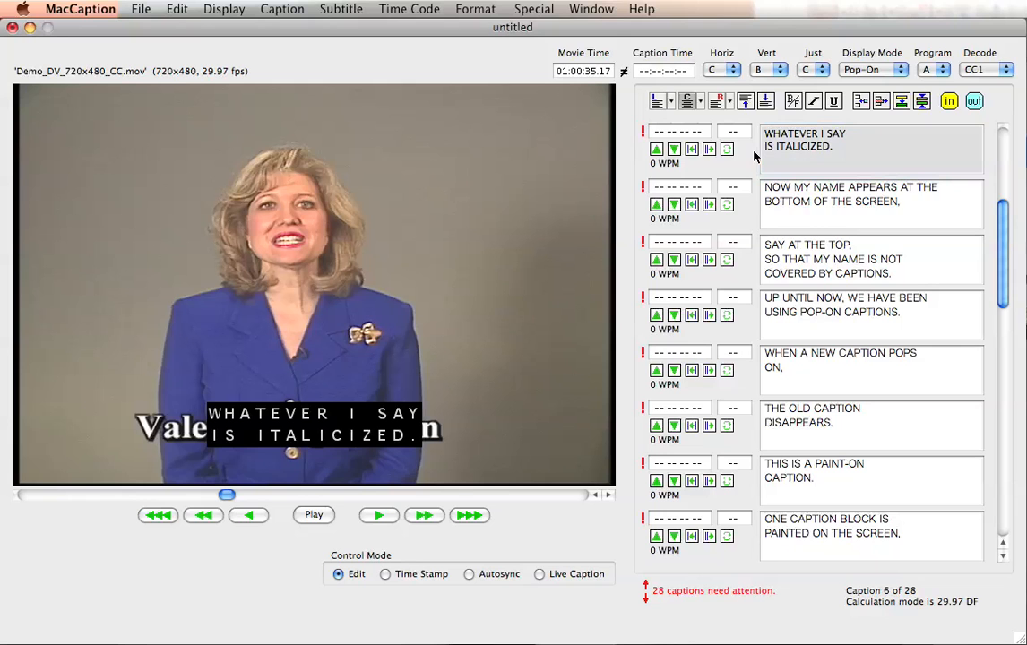
{"action": "key", "text": "super+a"}
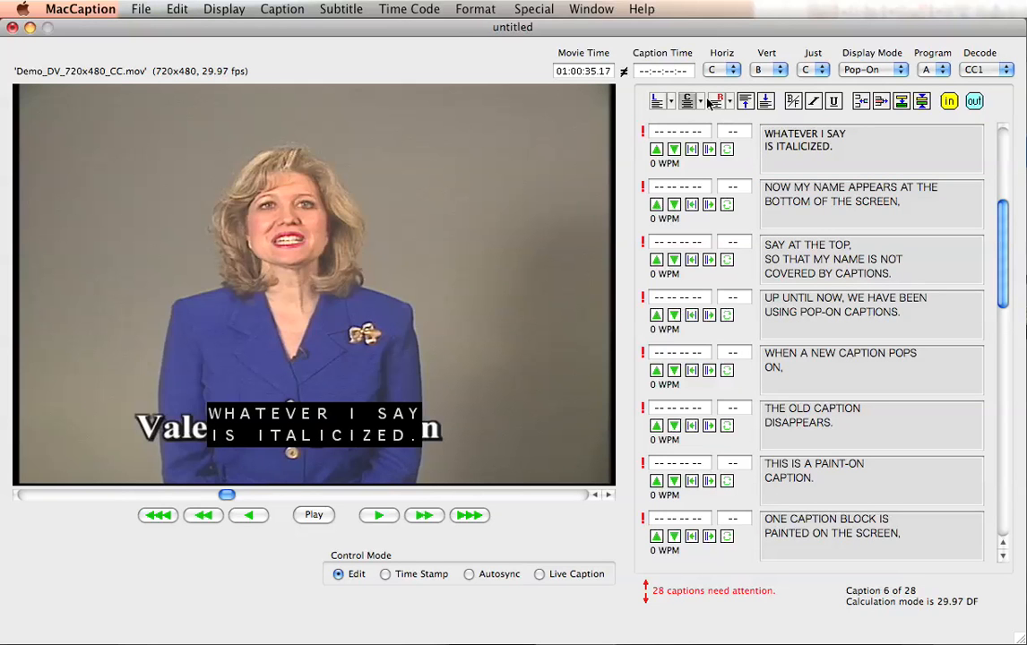
{"action": "left_click", "coordinate": [463, 11]}
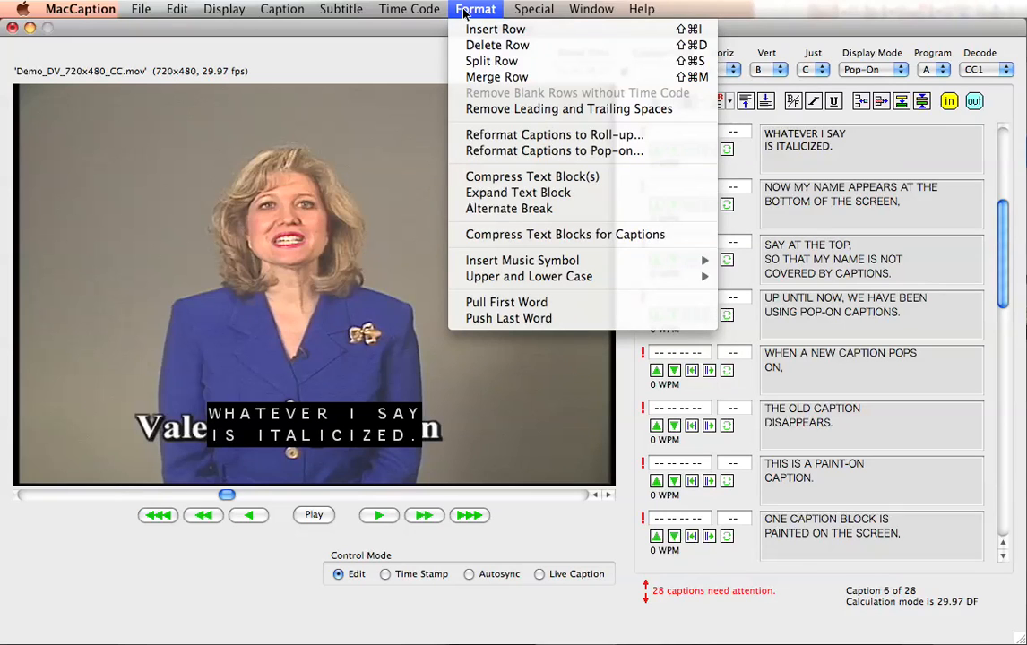
{"action": "mouse_move", "coordinate": [538, 278]}
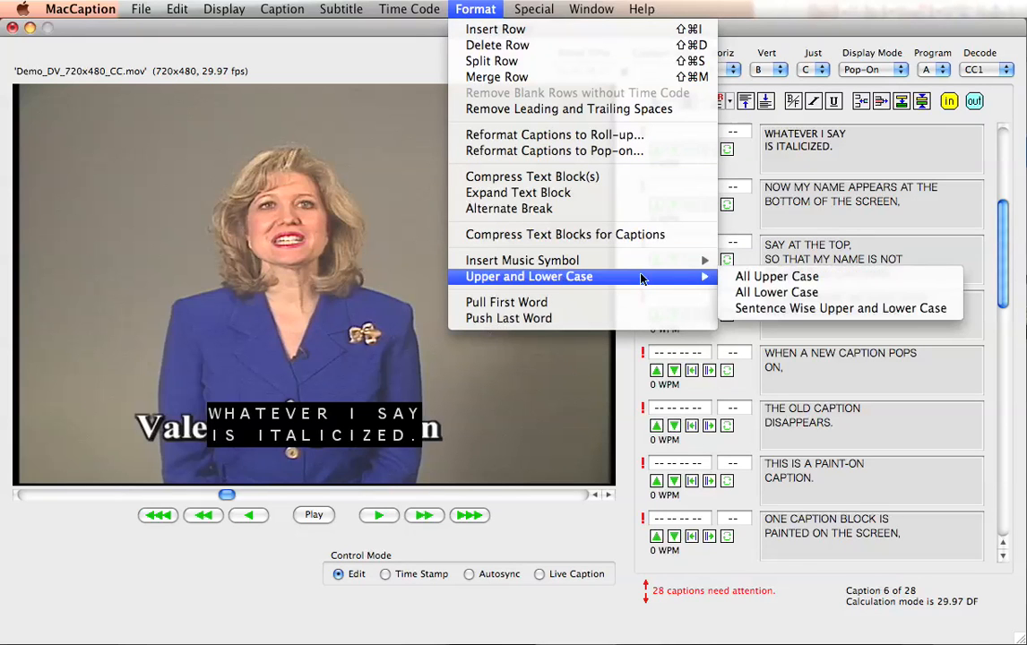
{"action": "left_click", "coordinate": [740, 293]}
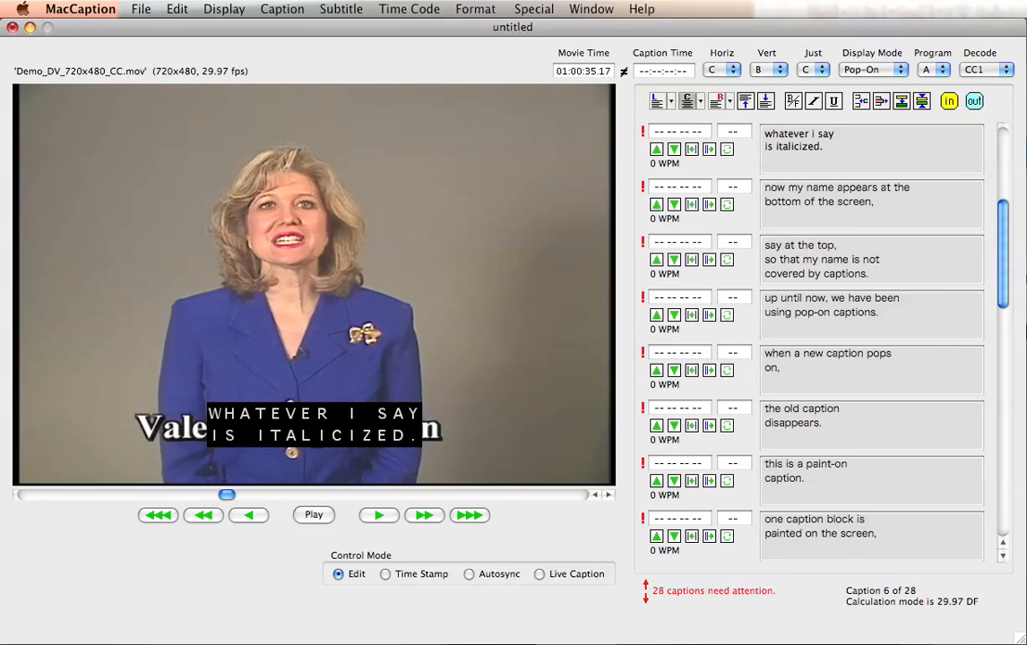
- Convert the text of all selected captions to all upper case
{"action": "left_click", "coordinate": [457, 8]}
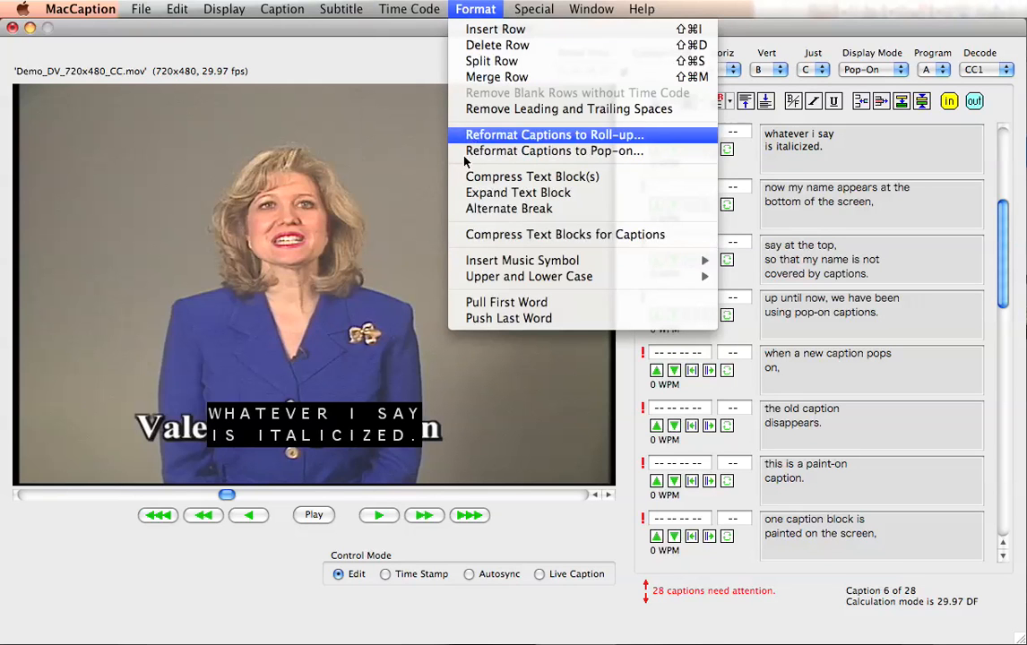
{"action": "mouse_move", "coordinate": [497, 277]}
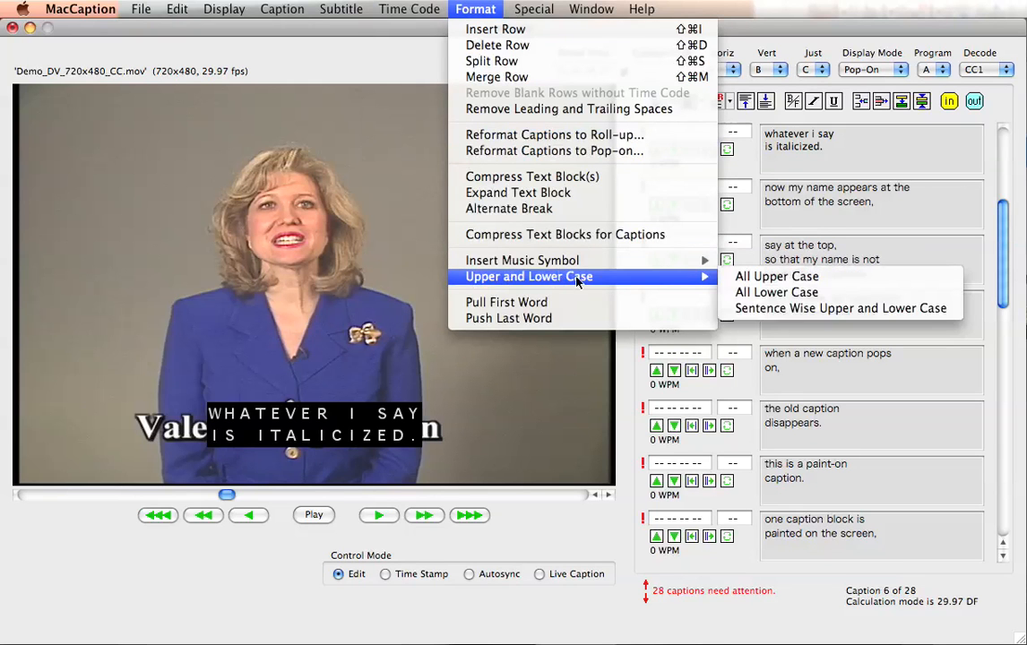
{"action": "left_click", "coordinate": [760, 276]}
{"action": "left_click", "coordinate": [842, 211]}
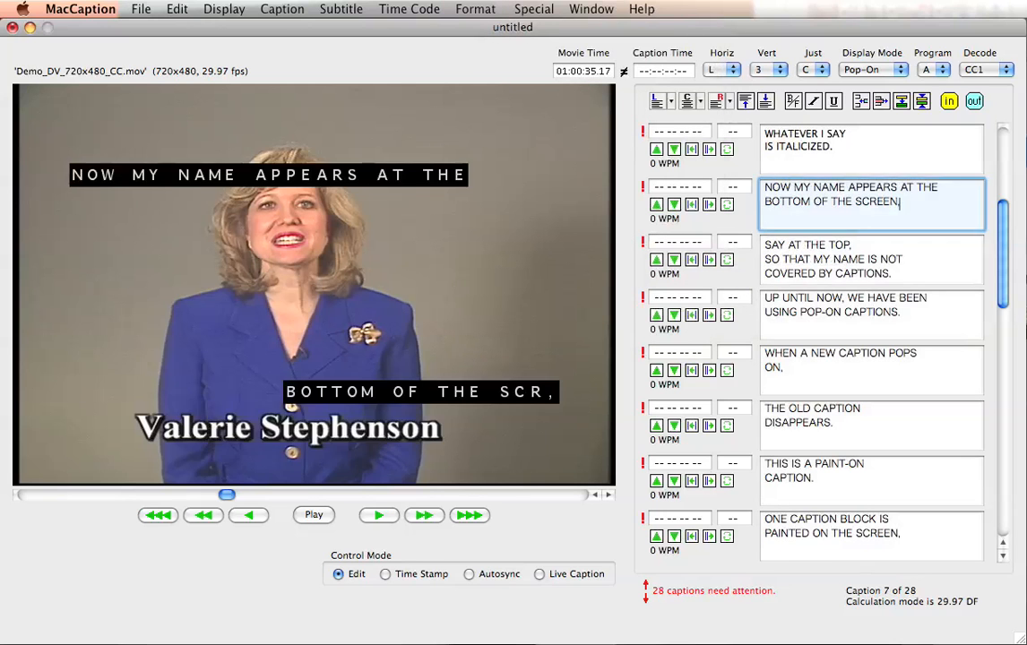
- Open the Replace dialog for the caption text and close it without replacing anything
{"action": "left_click", "coordinate": [807, 275]}
{"action": "left_click", "coordinate": [811, 204]}
{"action": "left_click", "coordinate": [177, 9]}
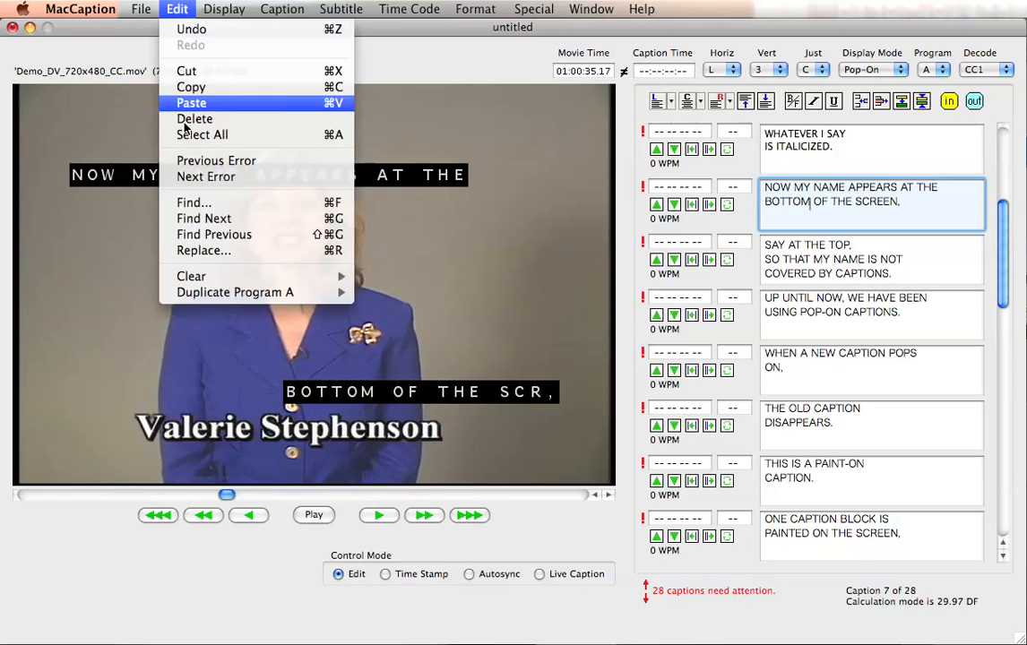
{"action": "left_click", "coordinate": [190, 253]}
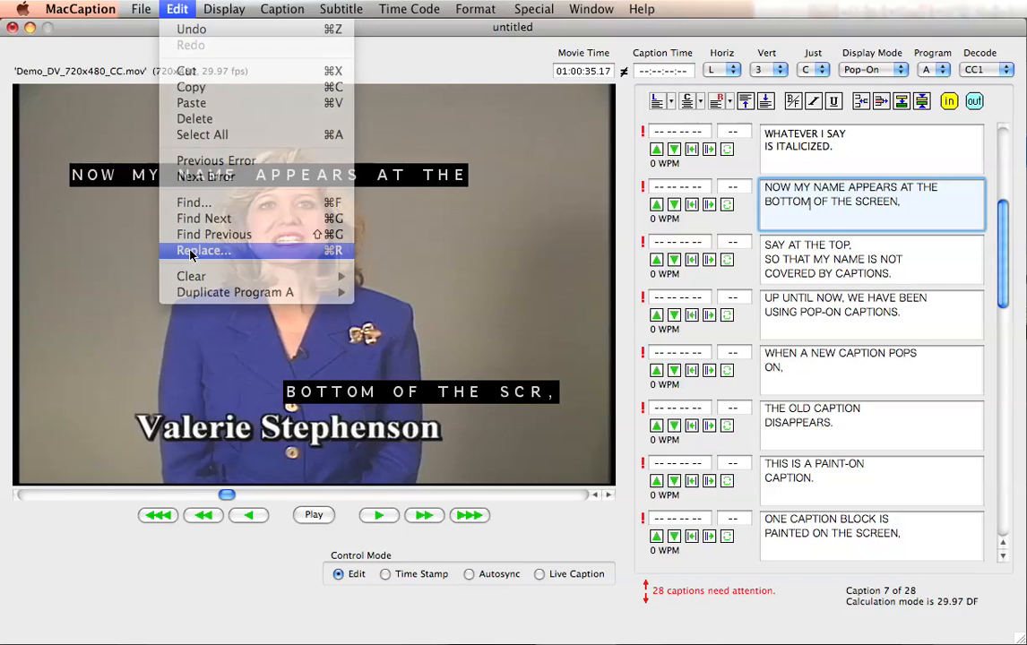
{"action": "left_click_drag", "start_coordinate": [632, 168], "coordinate": [313, 238]}
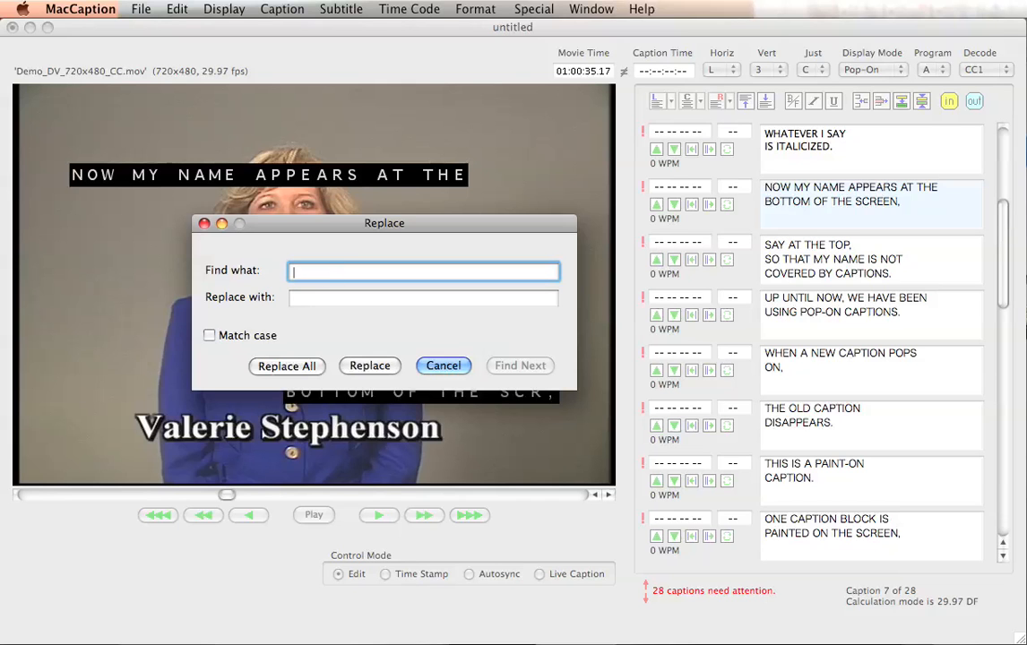
{"action": "left_click", "coordinate": [433, 366]}
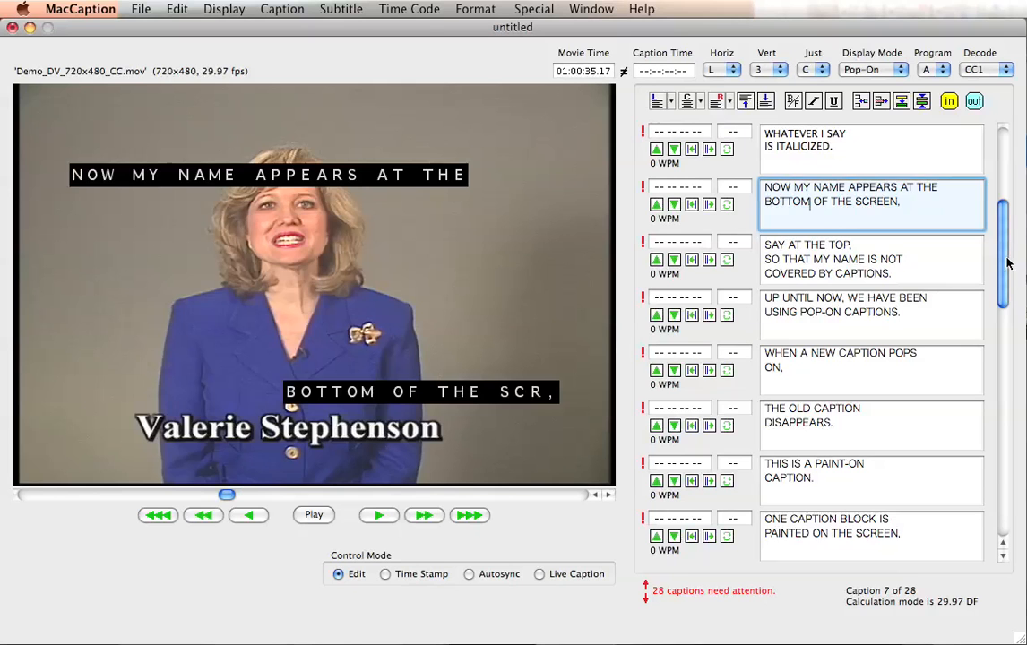